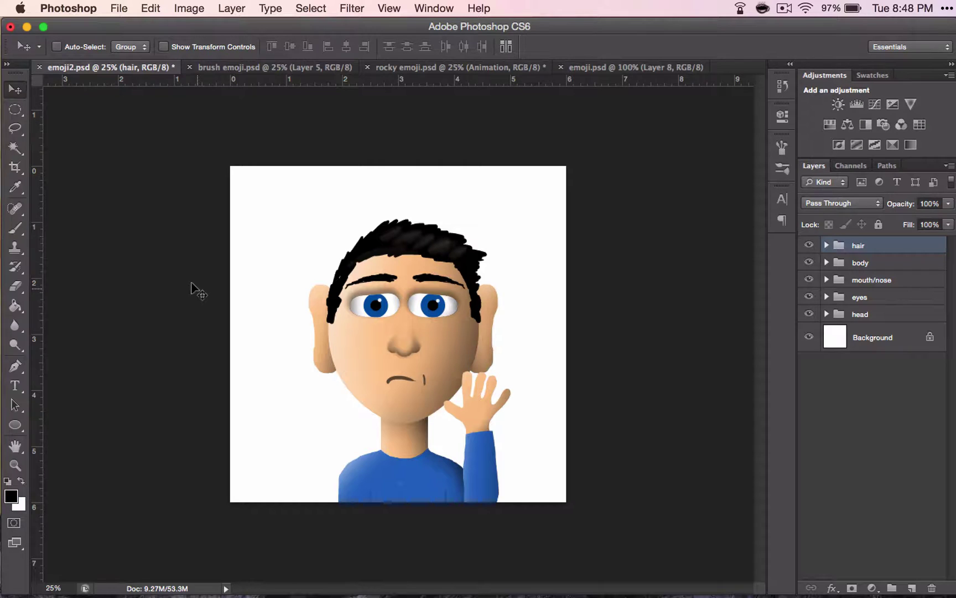
Show the Timeline panel from the Window menu and dock it beneath the canvas
click(434, 8)
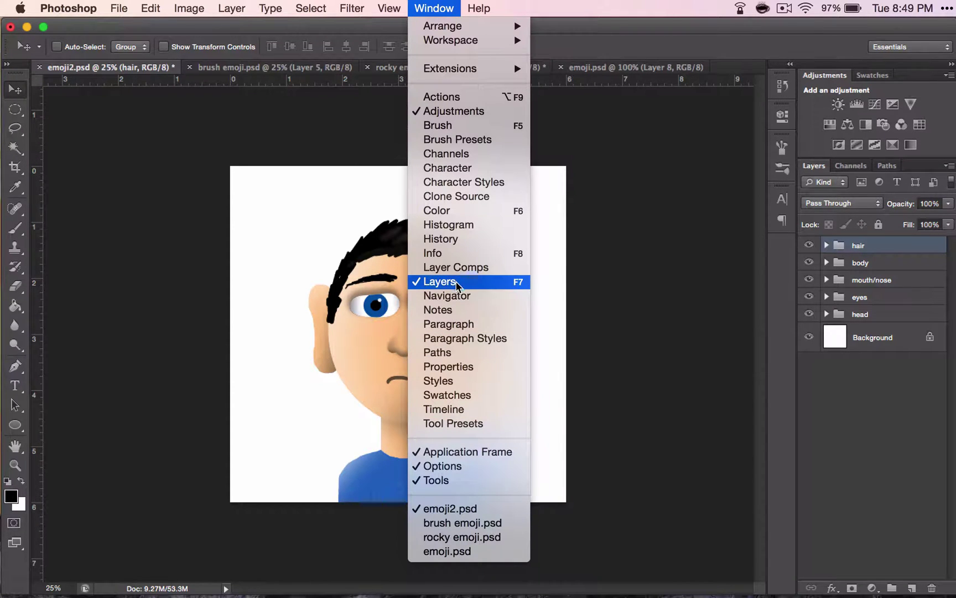
click(450, 410)
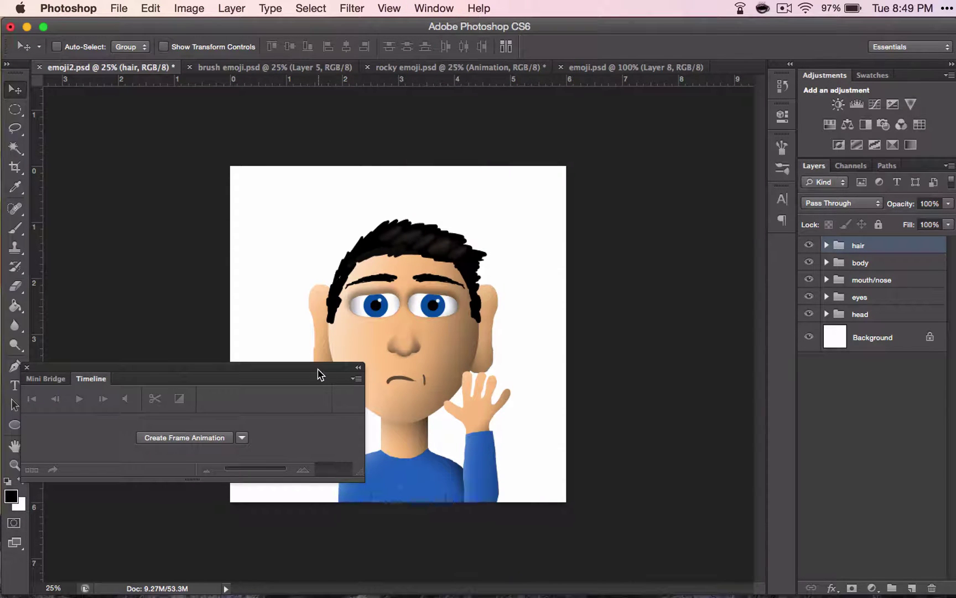
drag(320, 374, 365, 374)
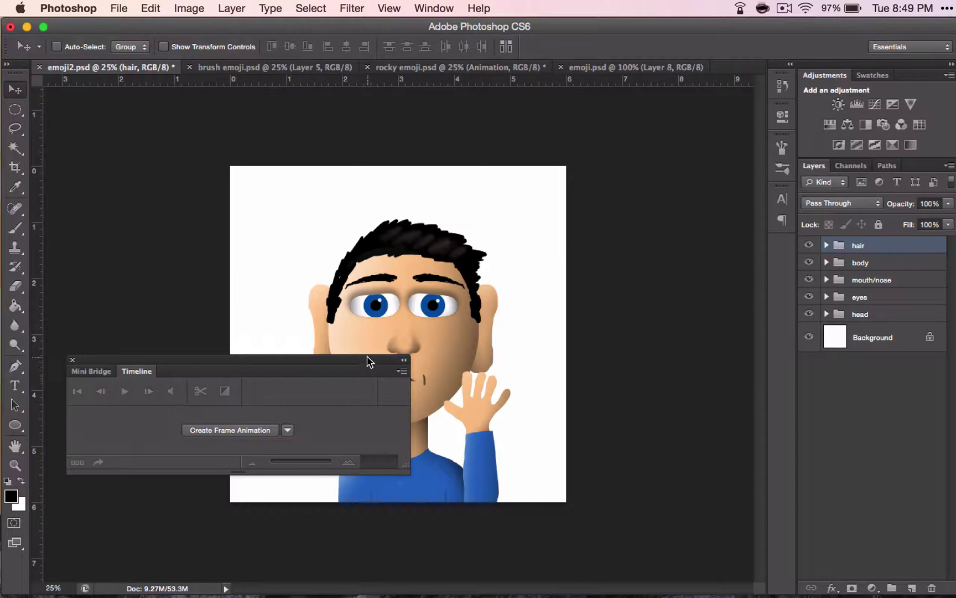
drag(370, 361, 343, 585)
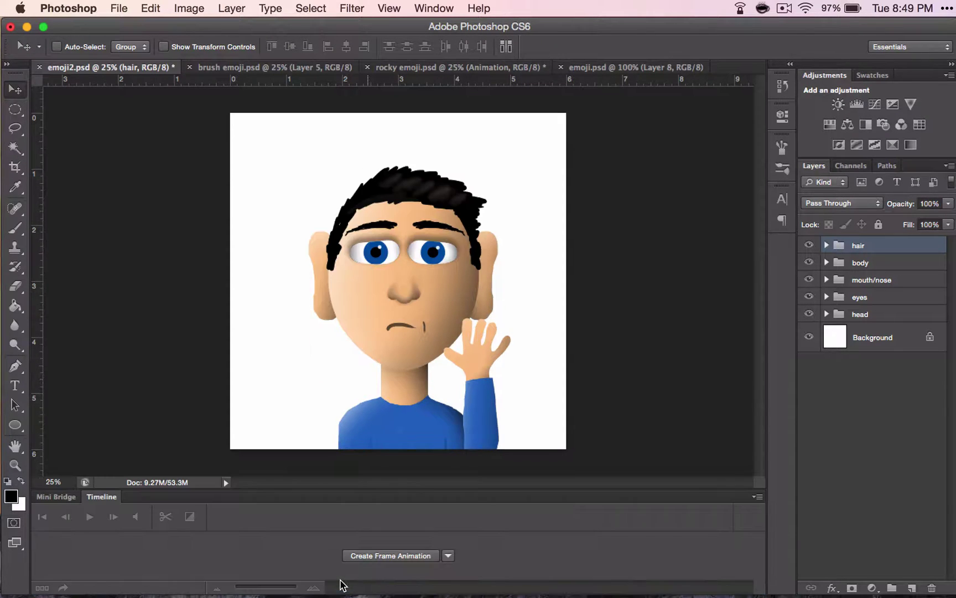
Create a frame animation with the emoji boy drawing as frame 1
click(449, 555)
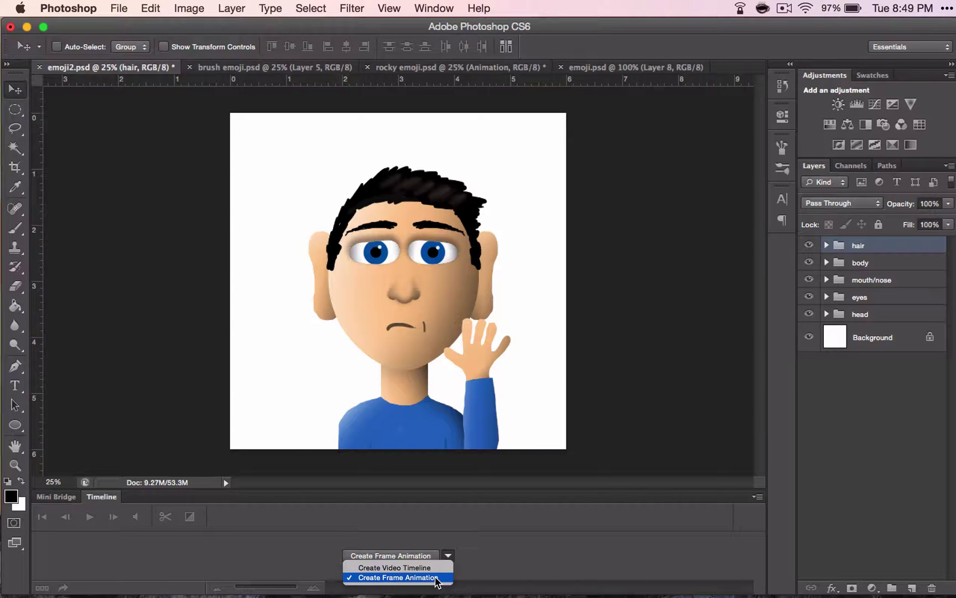
click(436, 579)
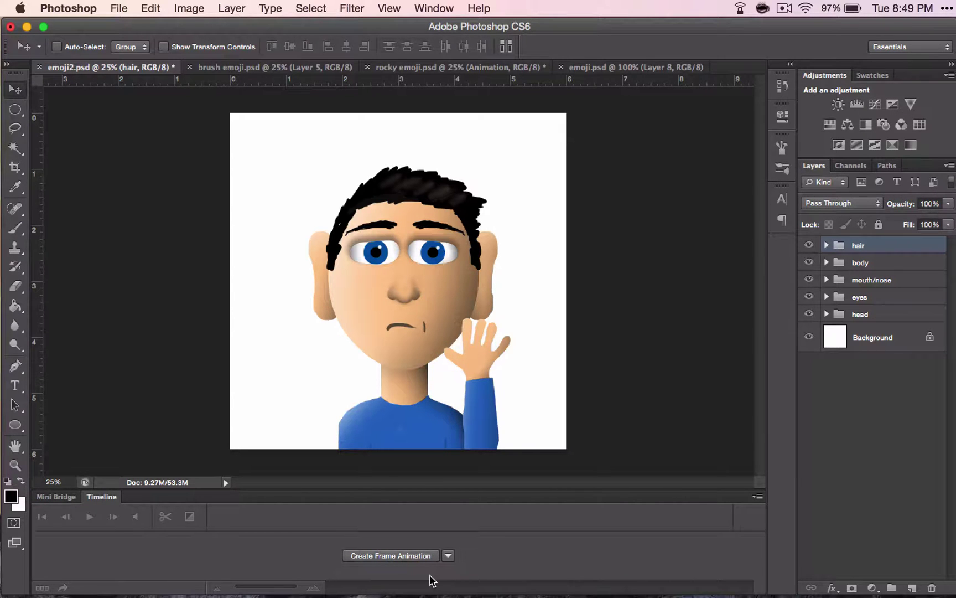
click(425, 556)
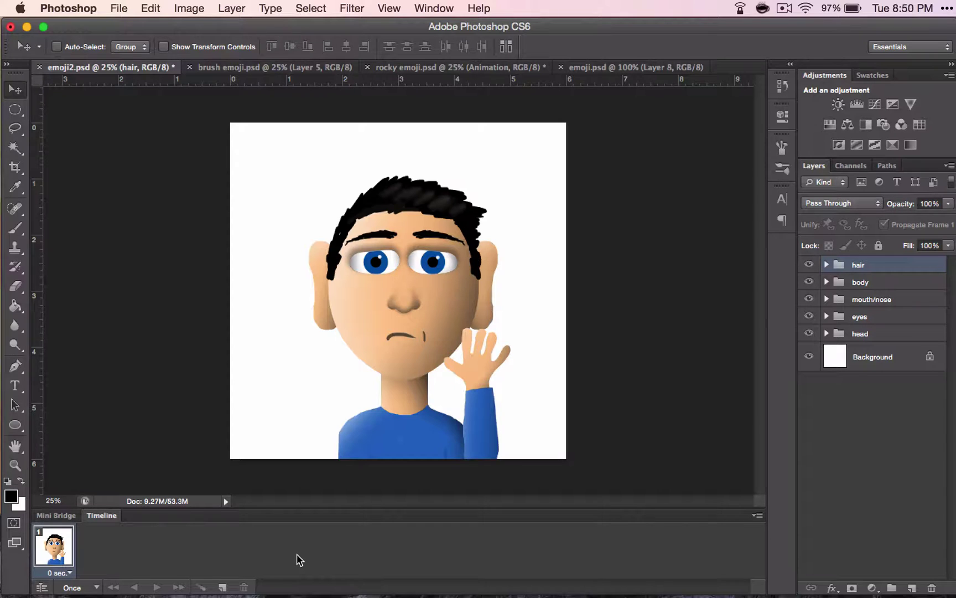
click(758, 515)
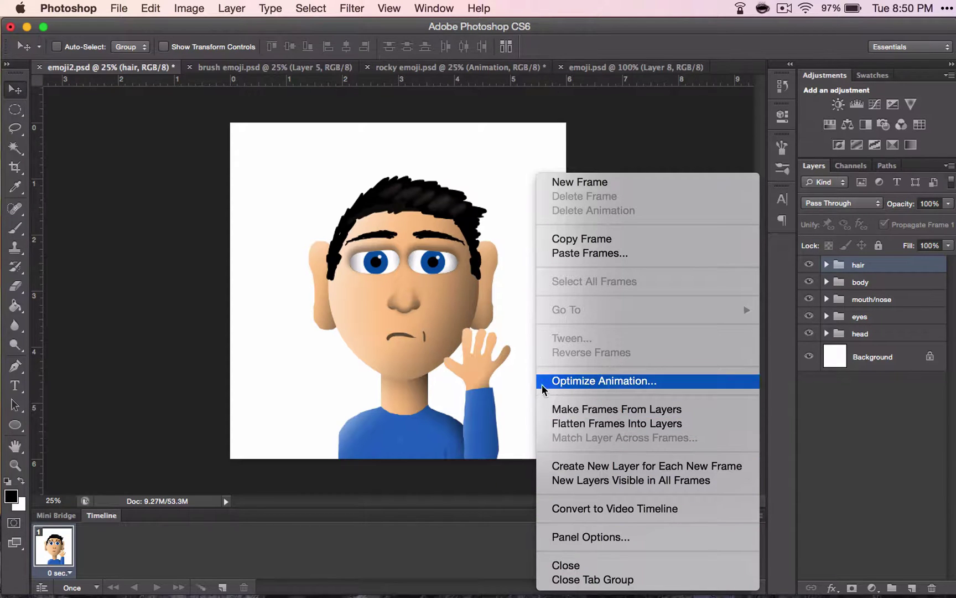
click(580, 480)
click(756, 515)
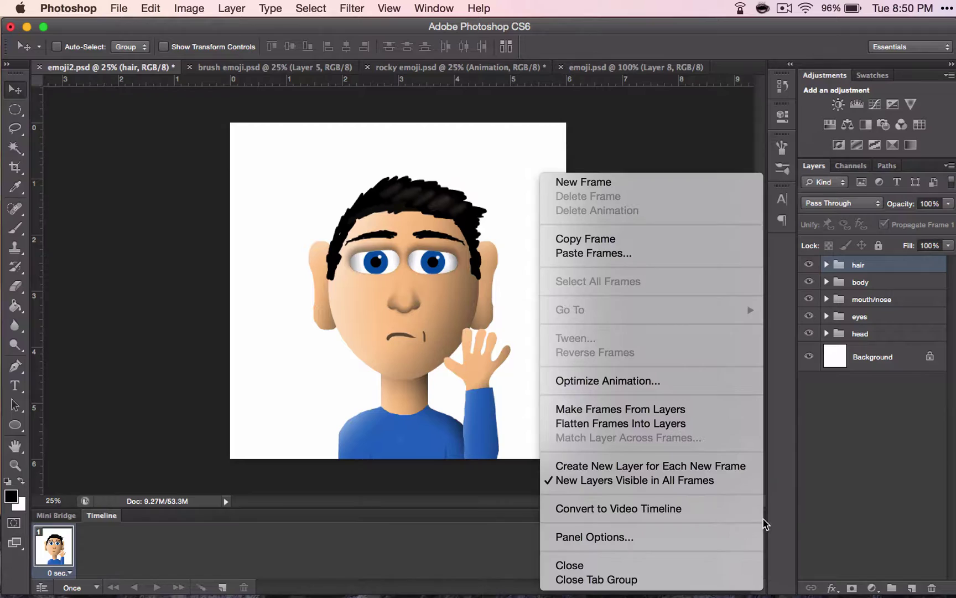
click(549, 483)
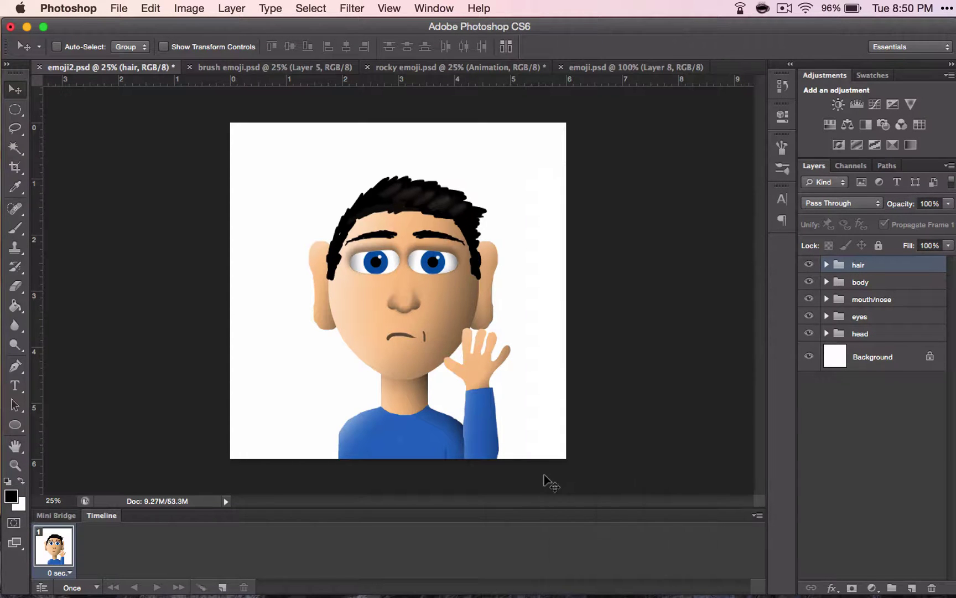
click(759, 516)
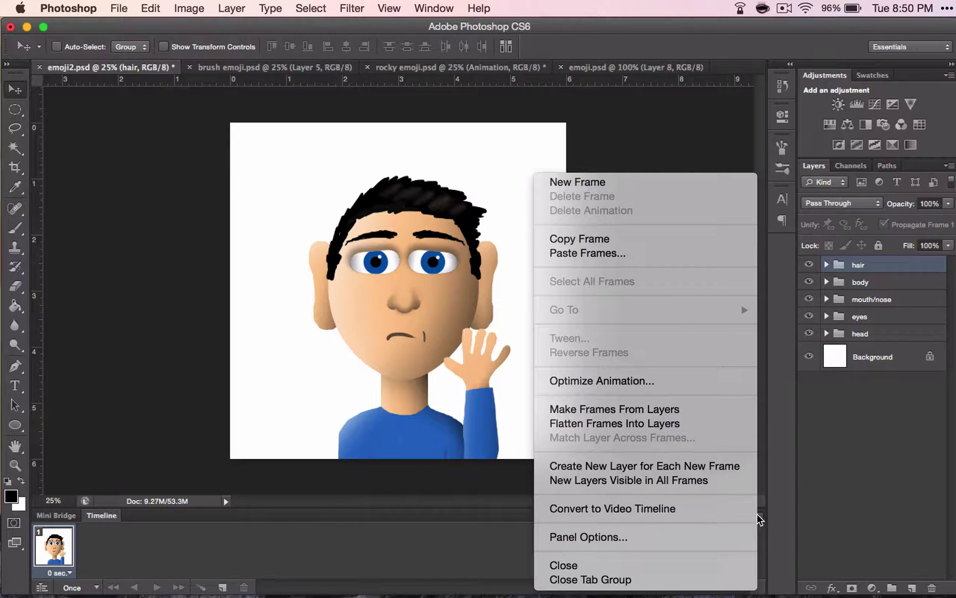
click(498, 533)
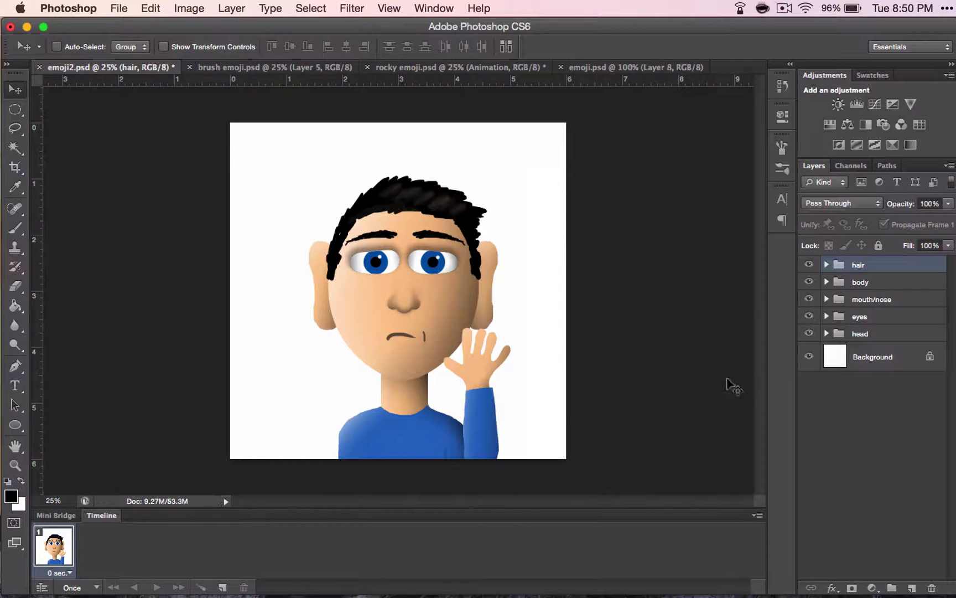
Expand the body group and select the arm's Layer 9 and Layer 11
click(827, 282)
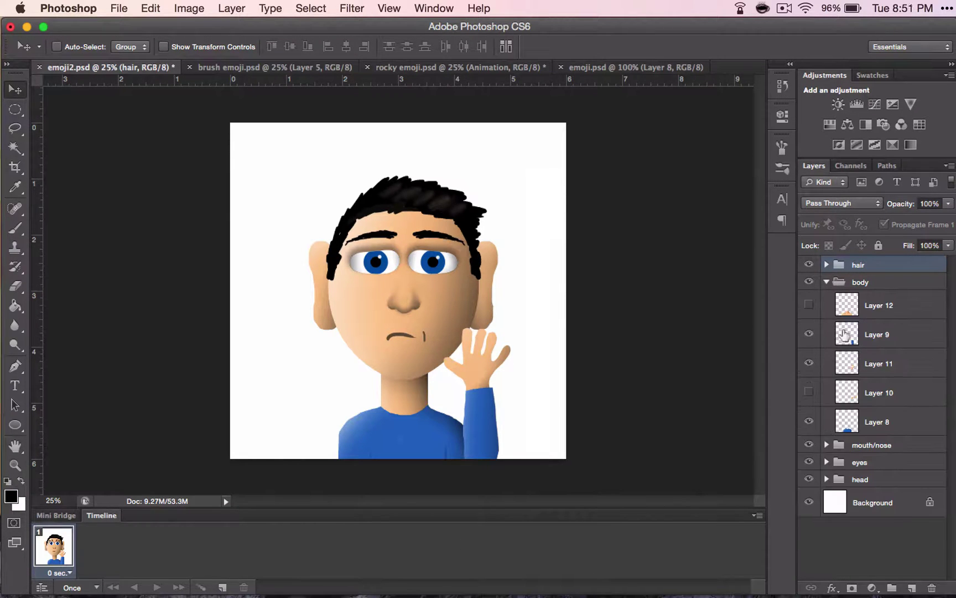
click(876, 330)
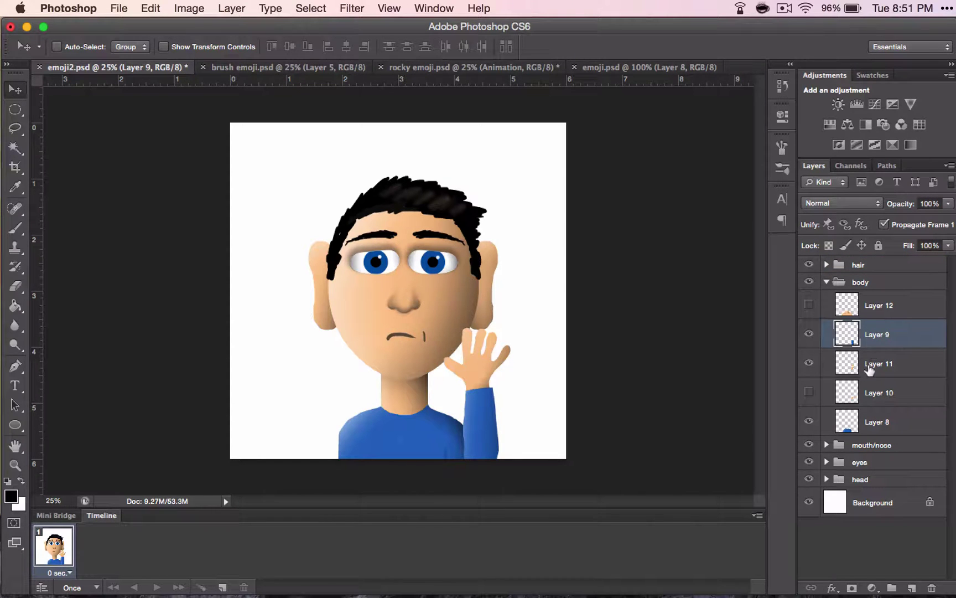
shift+click(870, 369)
click(809, 362)
click(809, 362)
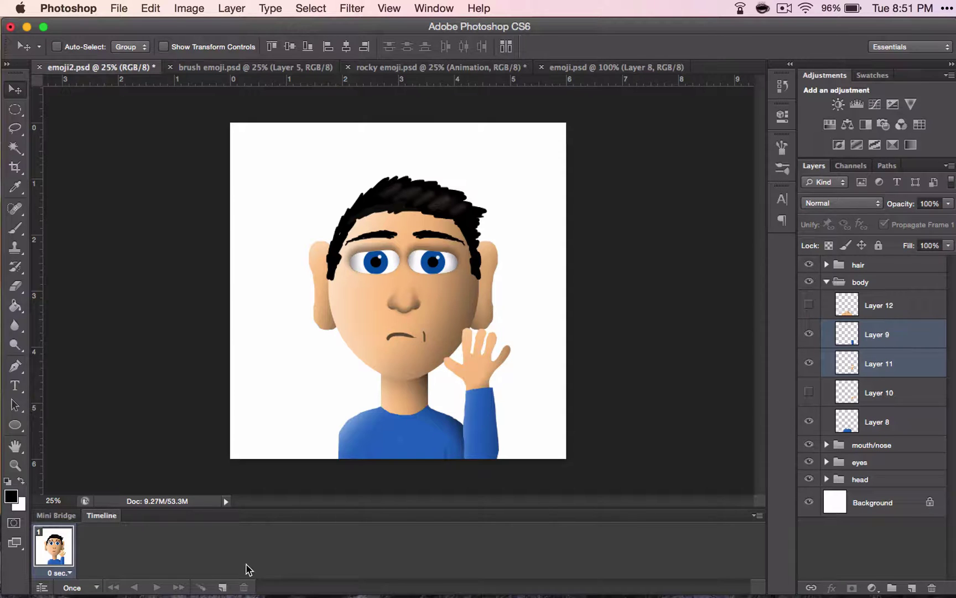
Duplicate the frame, move the arm right in frame 2, and select frames 1–2
click(222, 585)
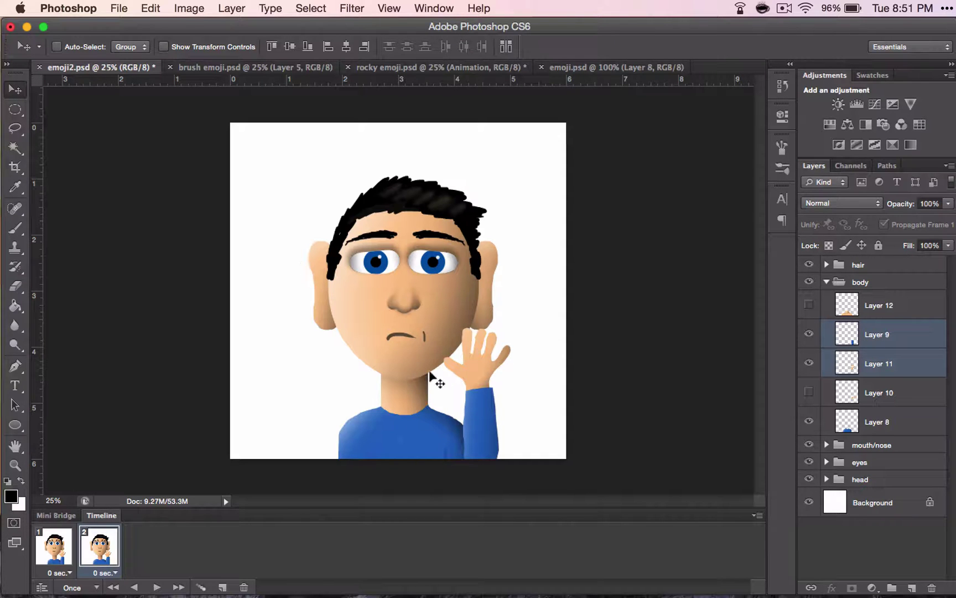
drag(474, 410, 508, 412)
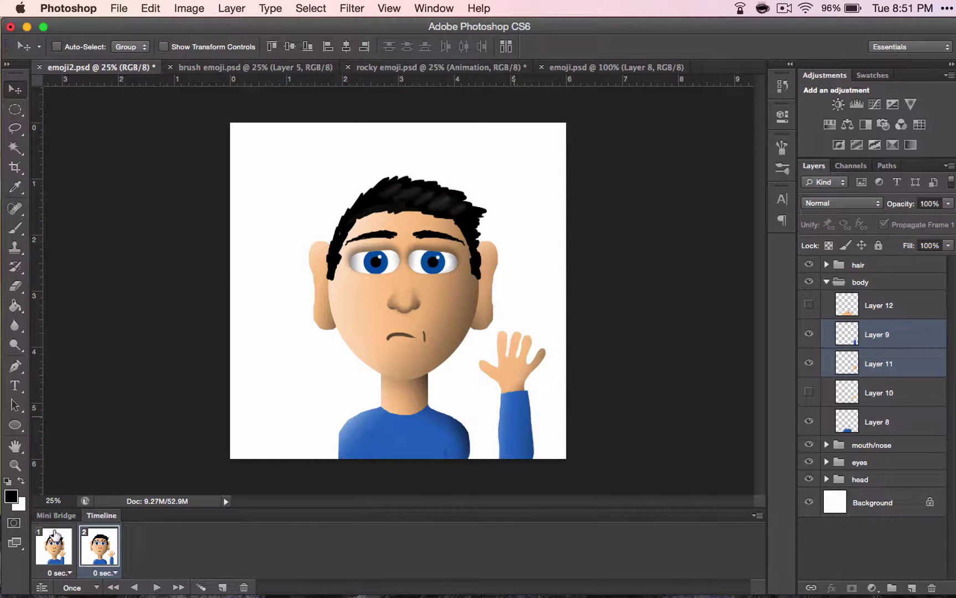
shift+click(54, 536)
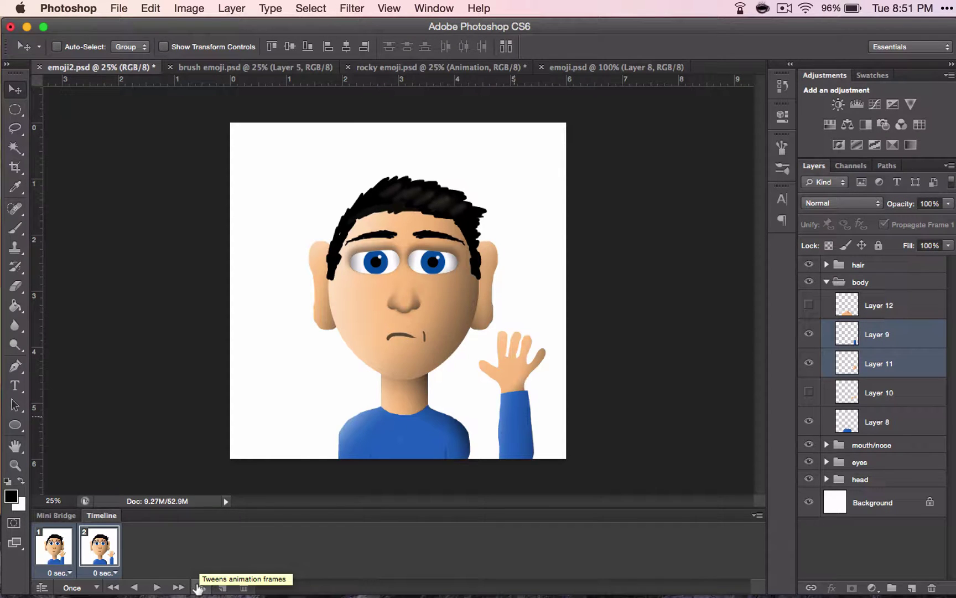
Tween frames 1 and 2, adding 7 in-between frames
click(199, 588)
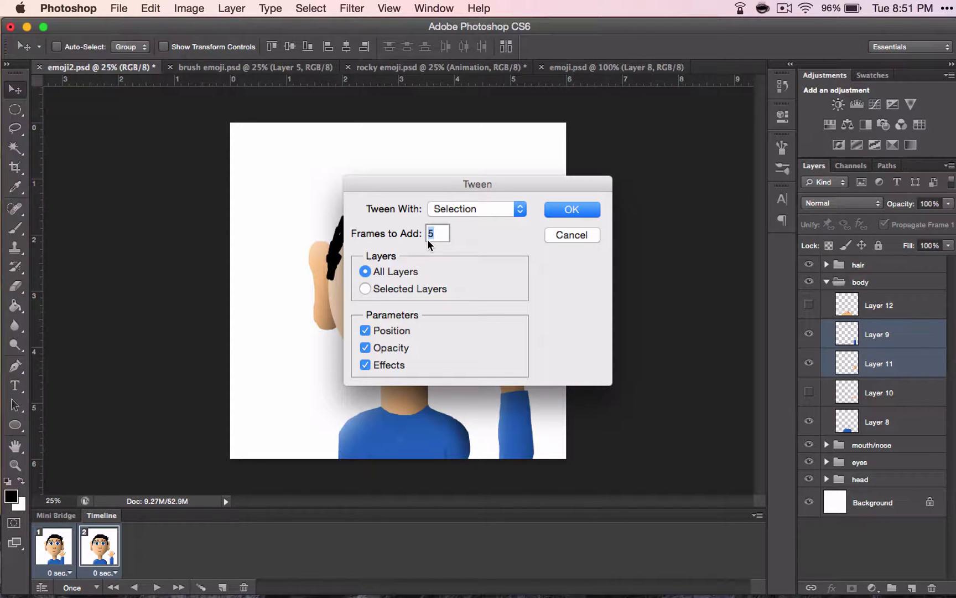
text(7)
click(567, 211)
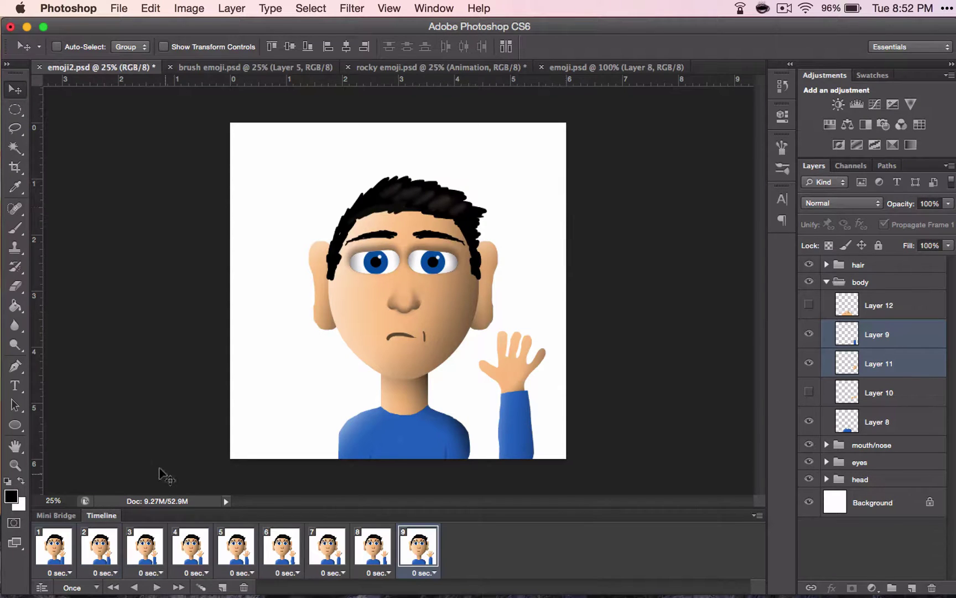
Preview the nine-frame wave from frame 1 several times
click(56, 550)
click(157, 586)
click(156, 586)
click(157, 588)
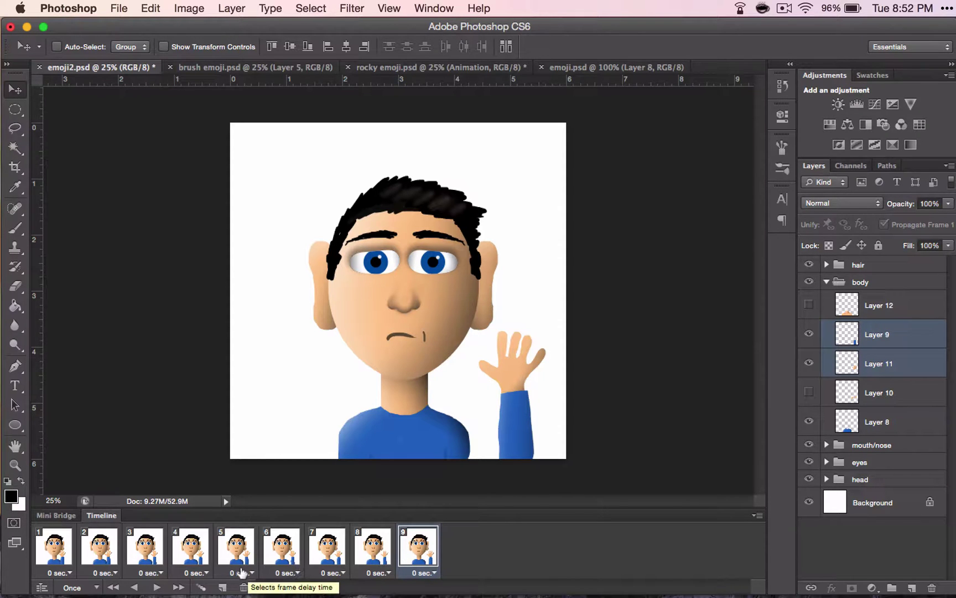
Copy all nine wave frames and paste them after frame 9
shift+click(56, 550)
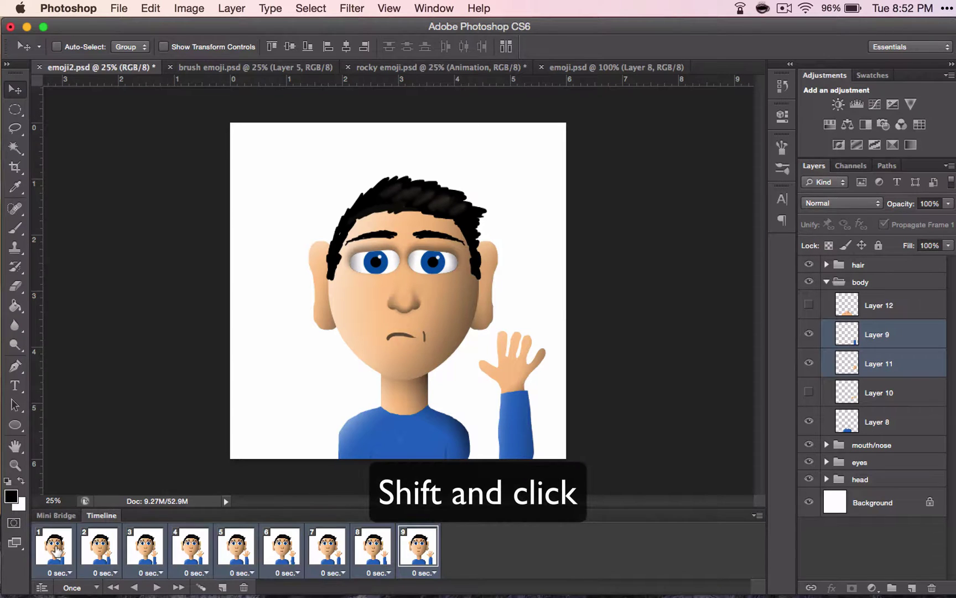
click(757, 515)
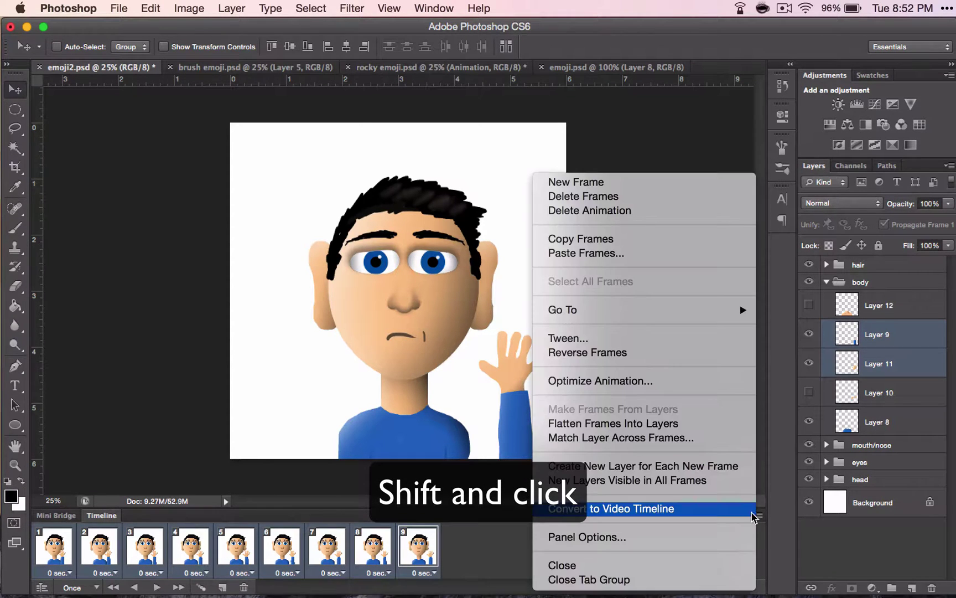
click(613, 241)
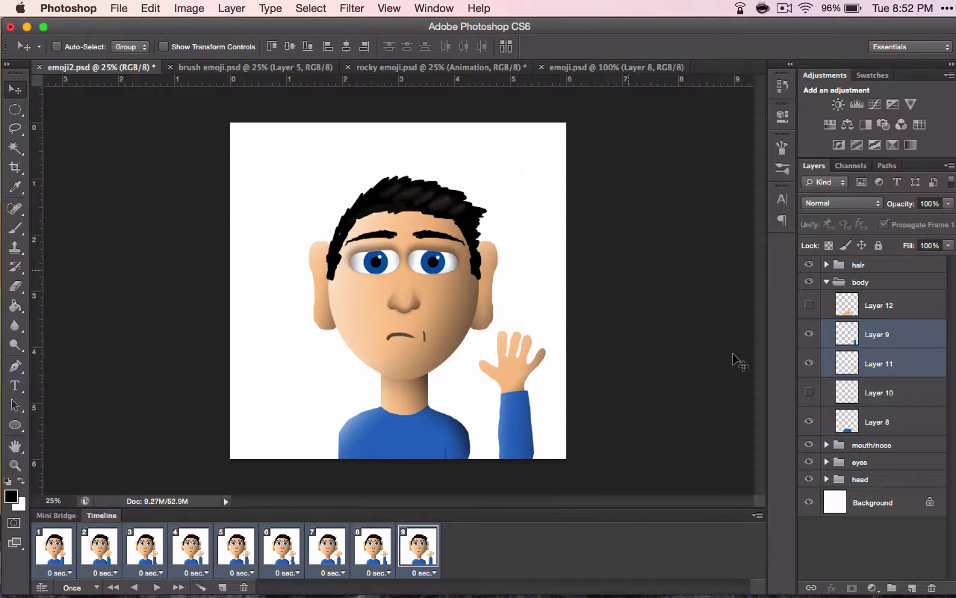
click(759, 515)
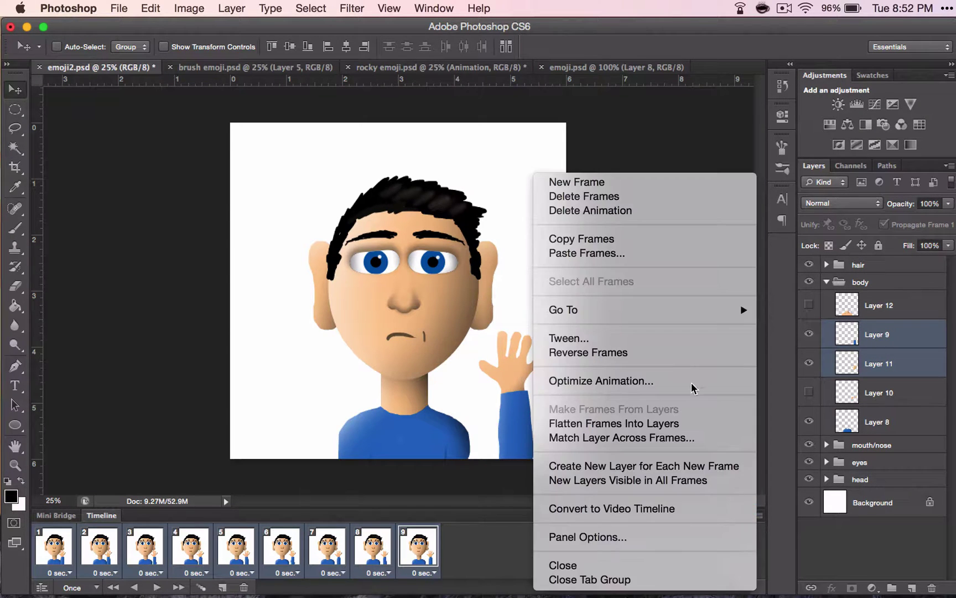
click(618, 253)
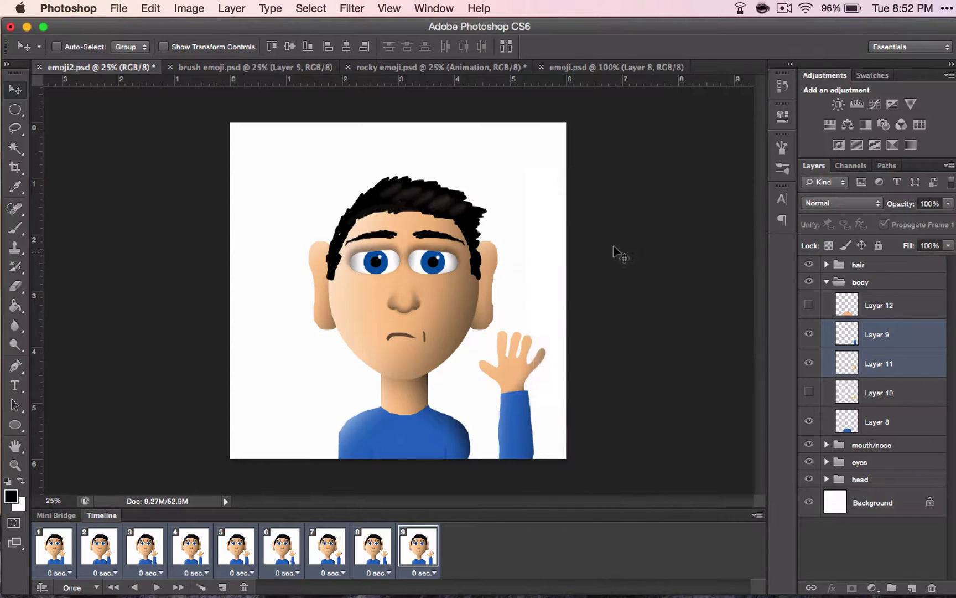
click(570, 255)
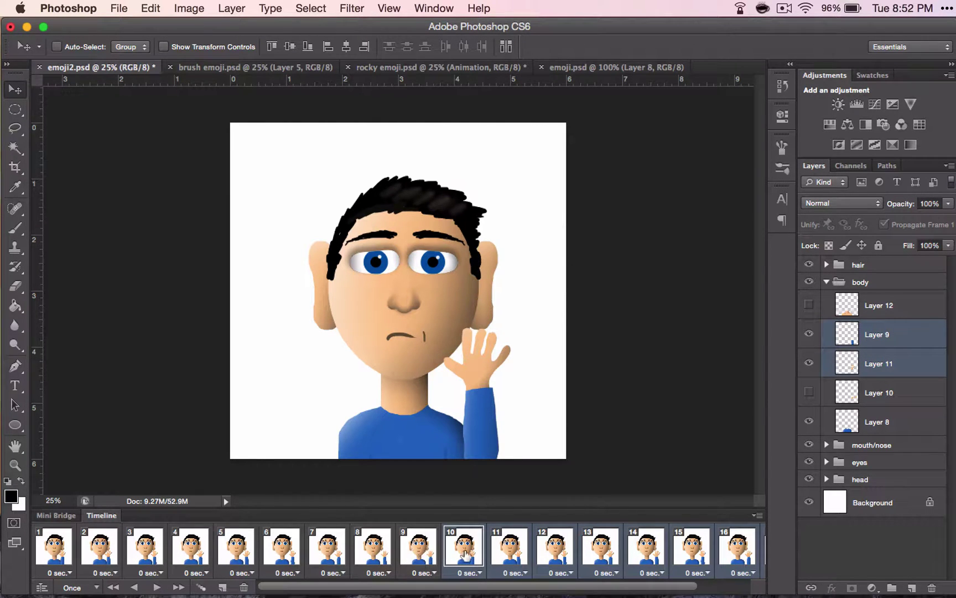
Reverse the pasted frames' order and preview the wave from frame 1
click(758, 516)
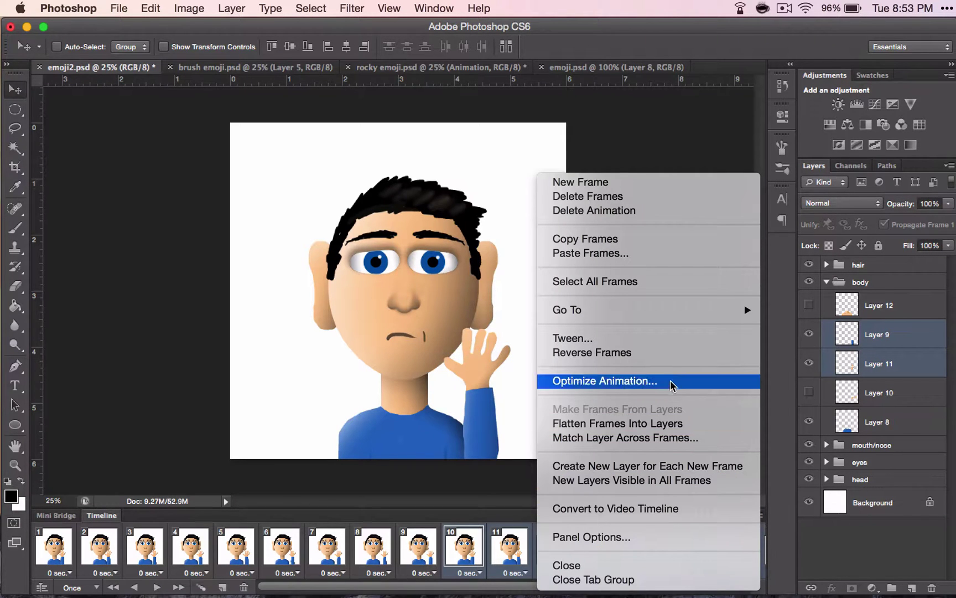
click(652, 355)
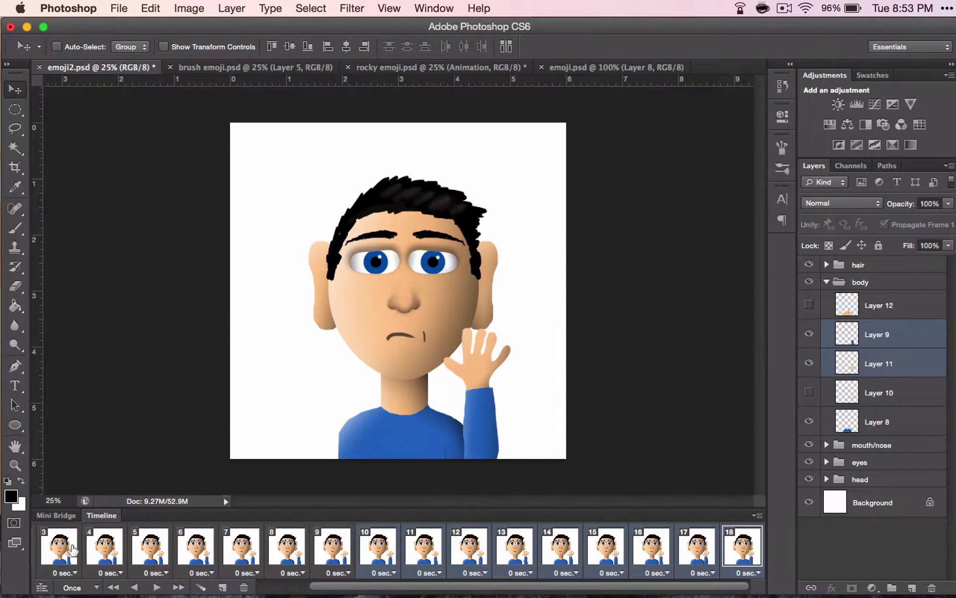
click(277, 583)
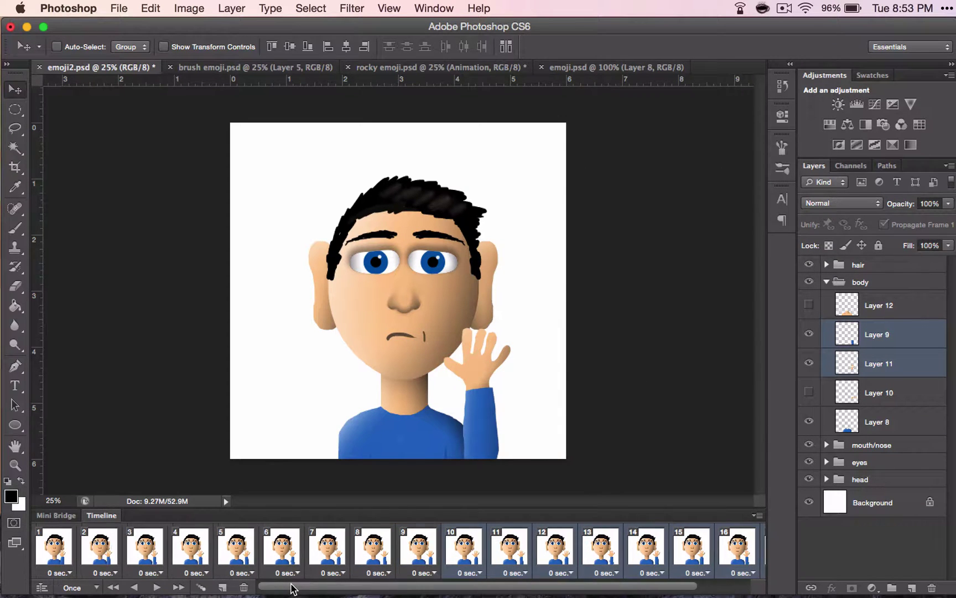
click(48, 545)
click(155, 588)
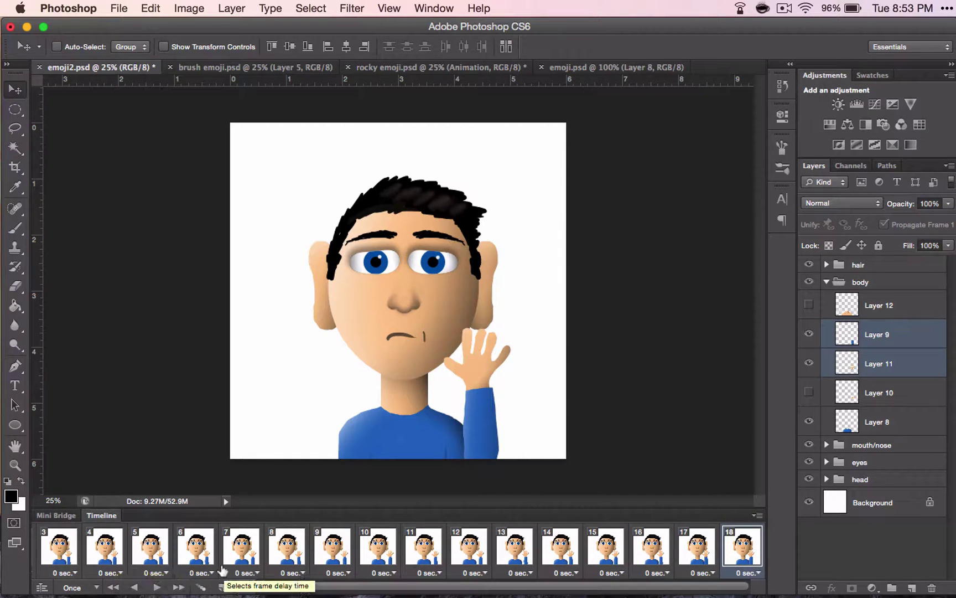
Set the animation looping to Forever, then play and stop it
click(95, 588)
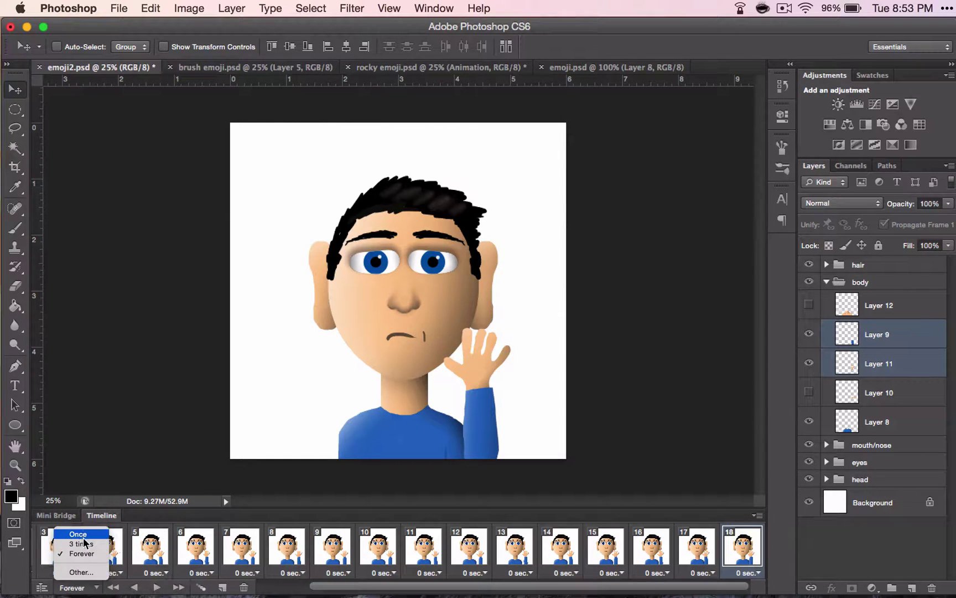
click(83, 554)
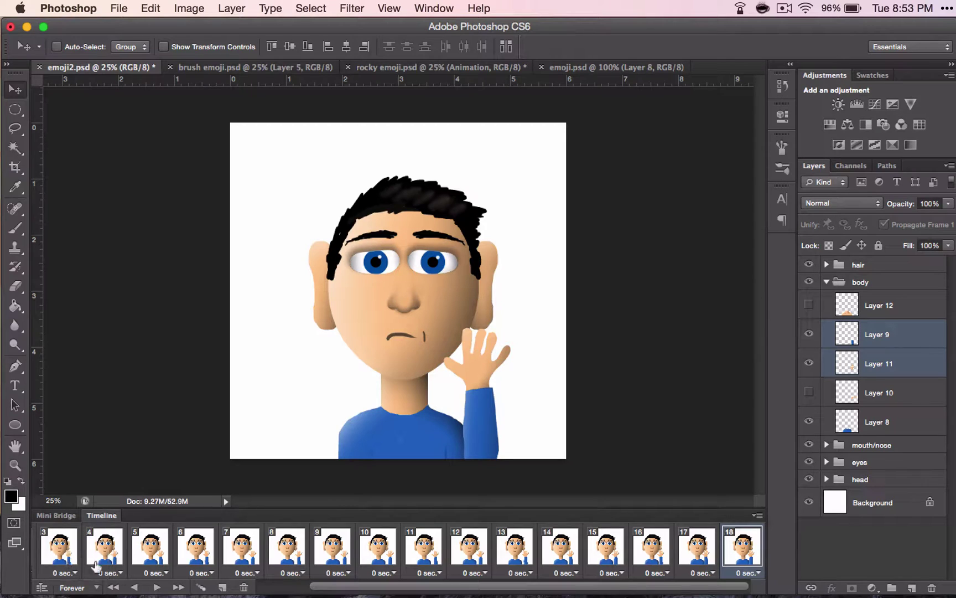
click(158, 585)
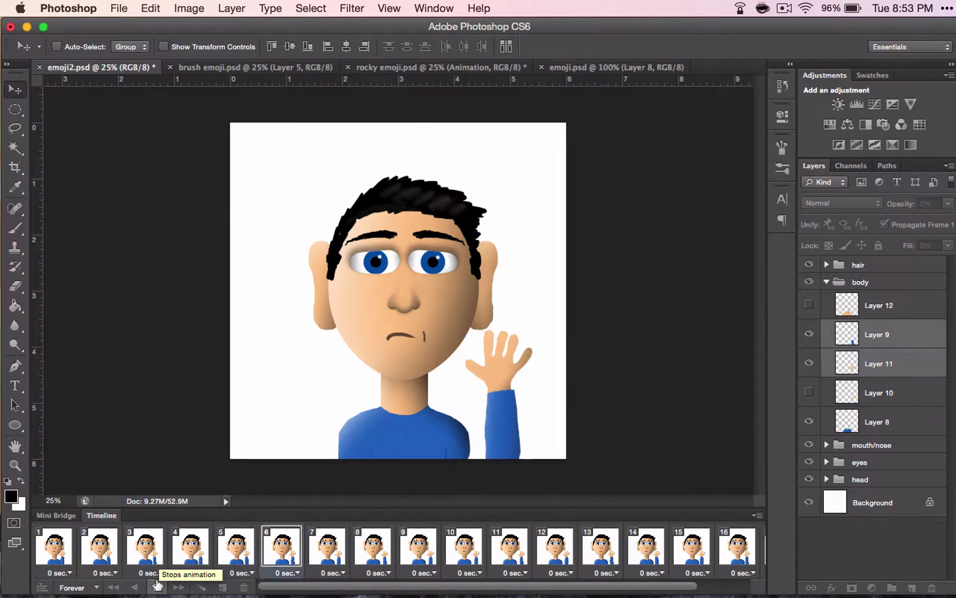
click(157, 585)
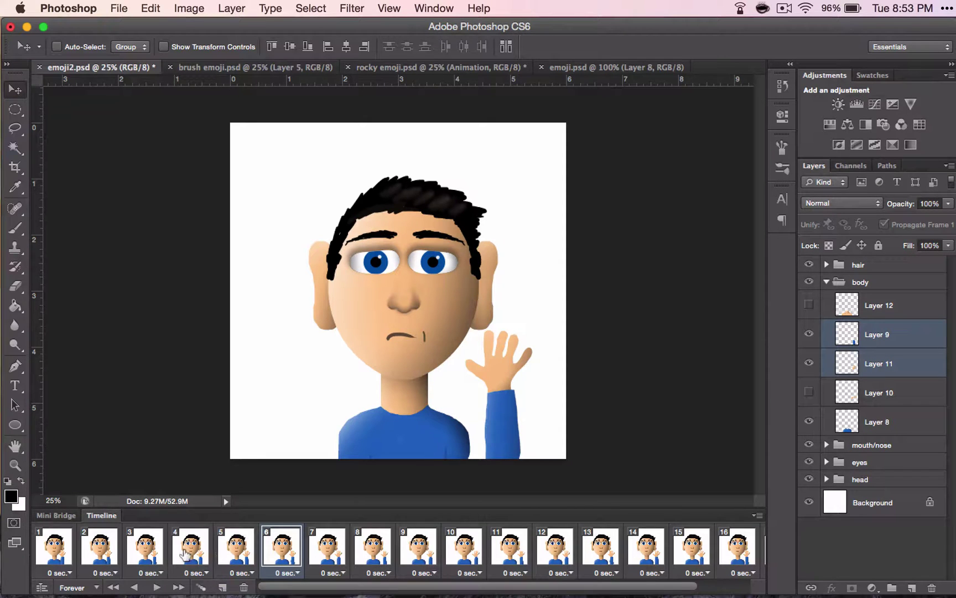
click(52, 560)
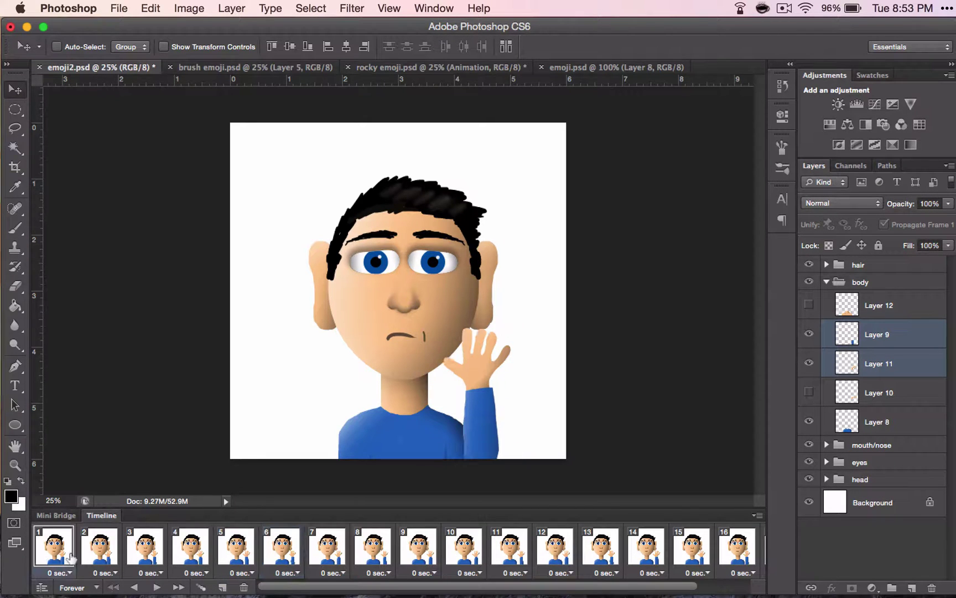
click(97, 553)
click(137, 547)
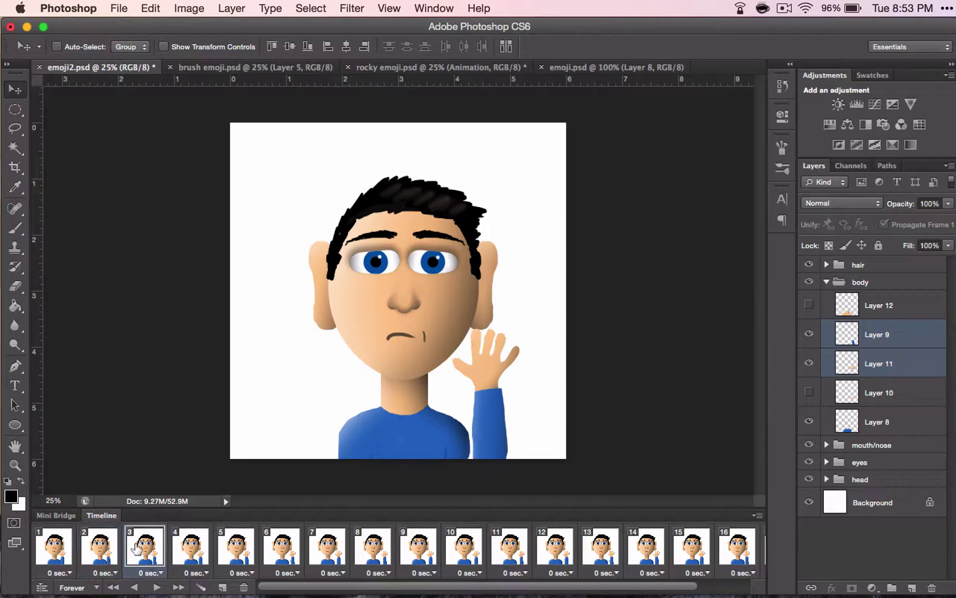
click(178, 550)
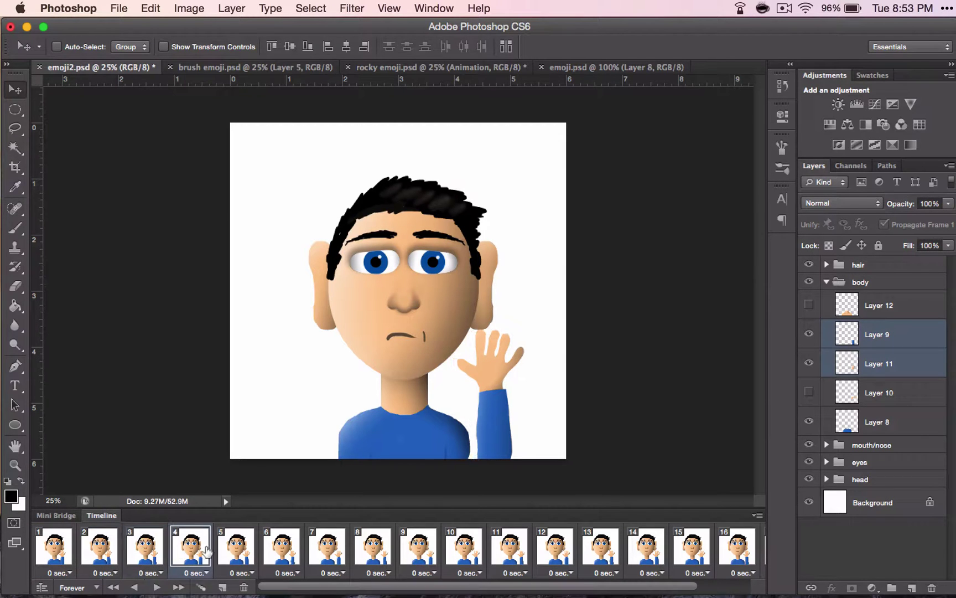
click(233, 550)
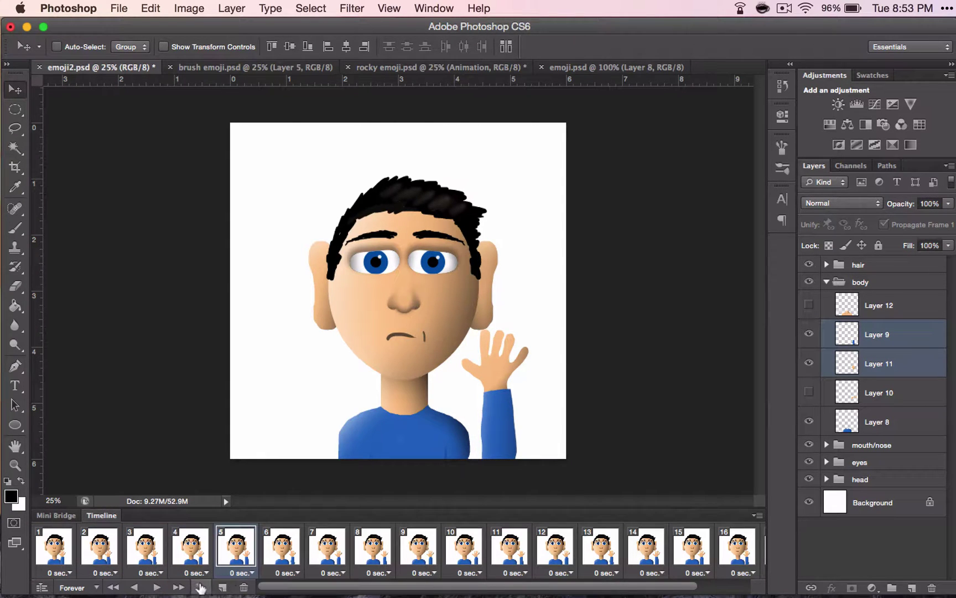
click(275, 551)
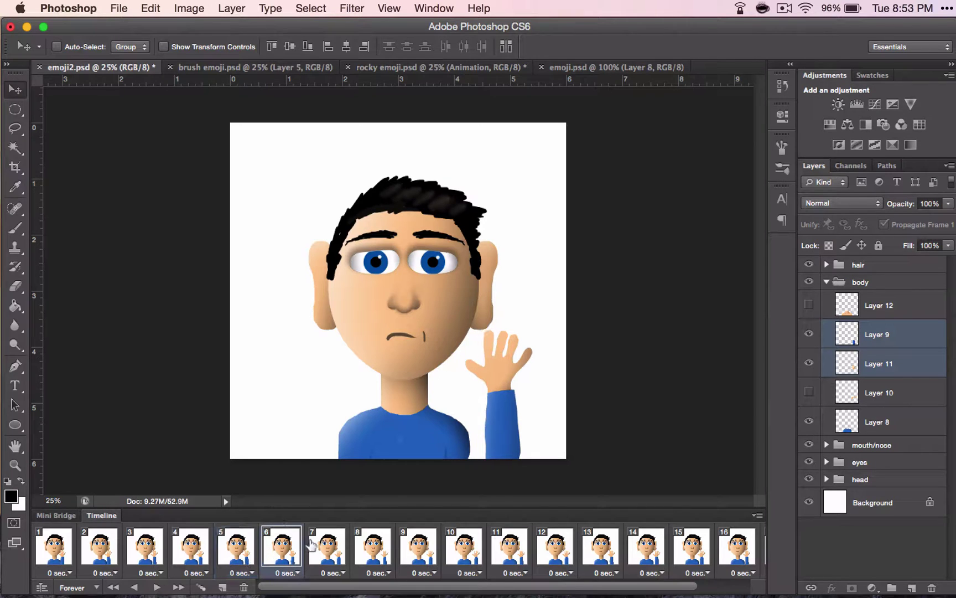
click(325, 548)
click(369, 545)
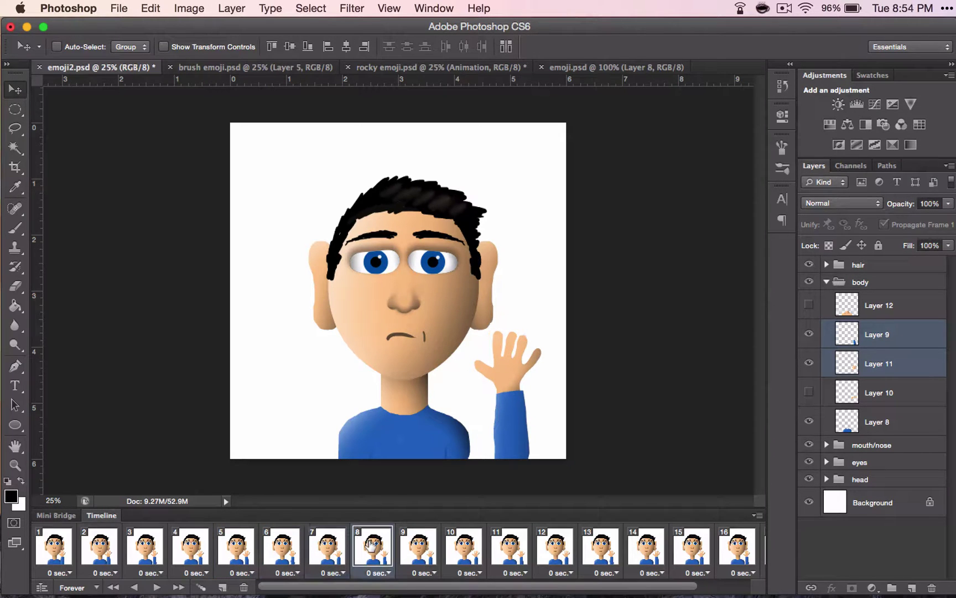
click(42, 556)
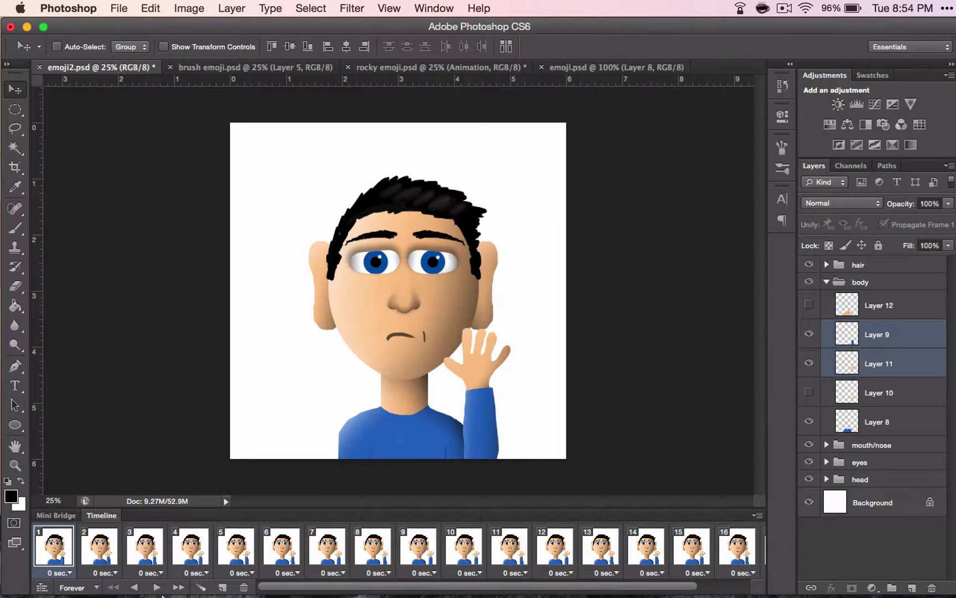
Set frame 1's delay to 0.2 seconds and play the wave to check it
click(69, 573)
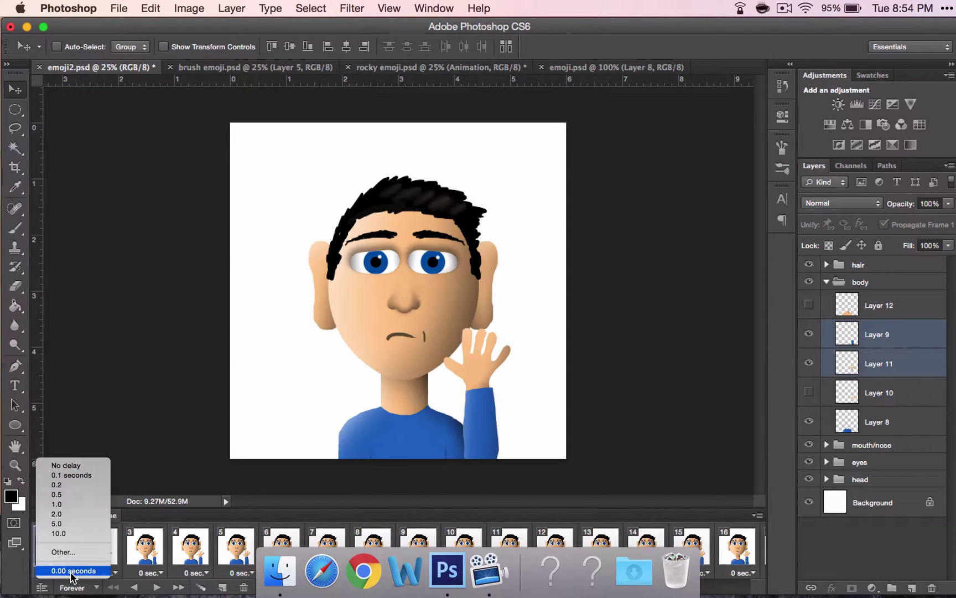
click(64, 486)
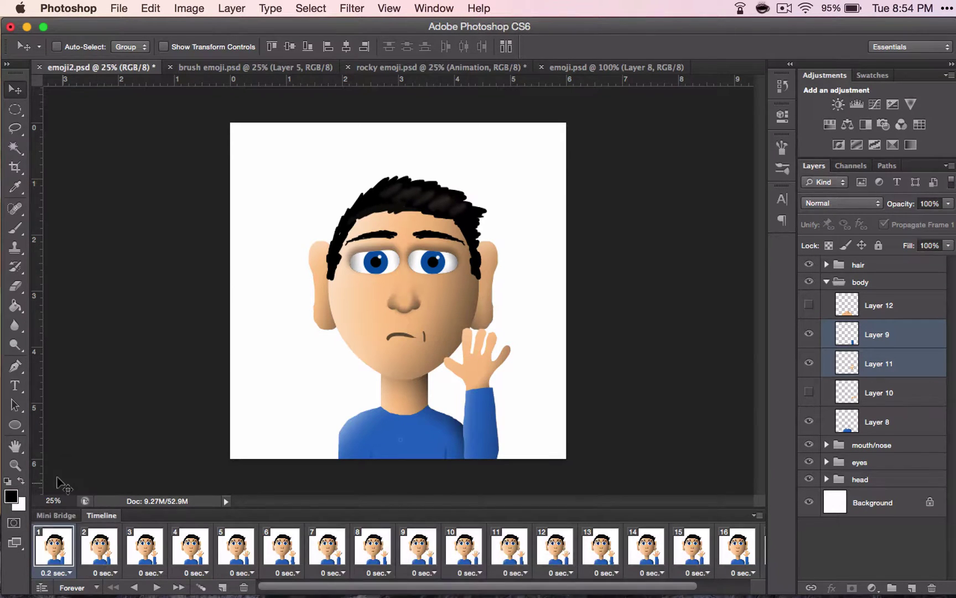
click(157, 586)
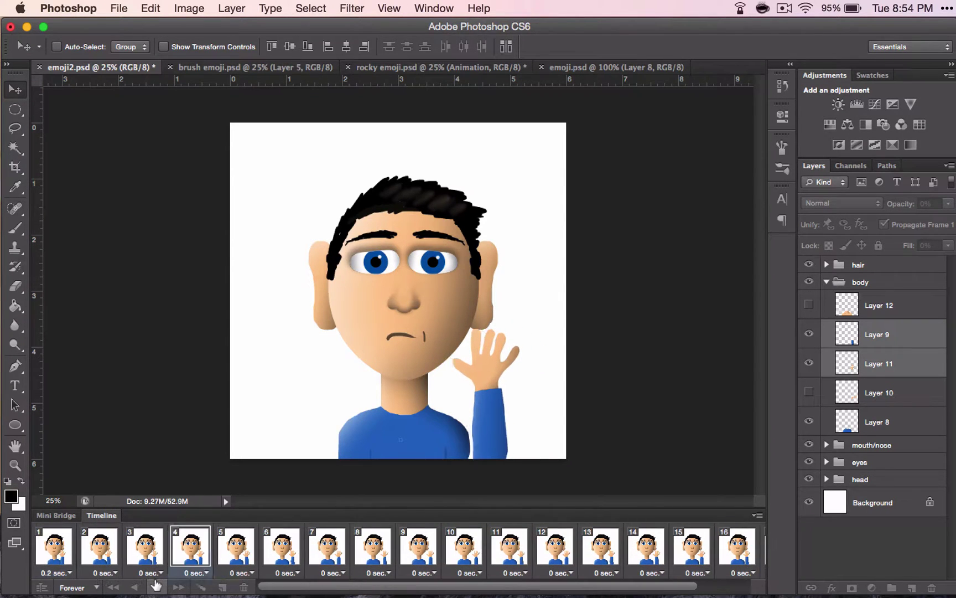
Stop playback and review wave frames 8 through 10
click(156, 585)
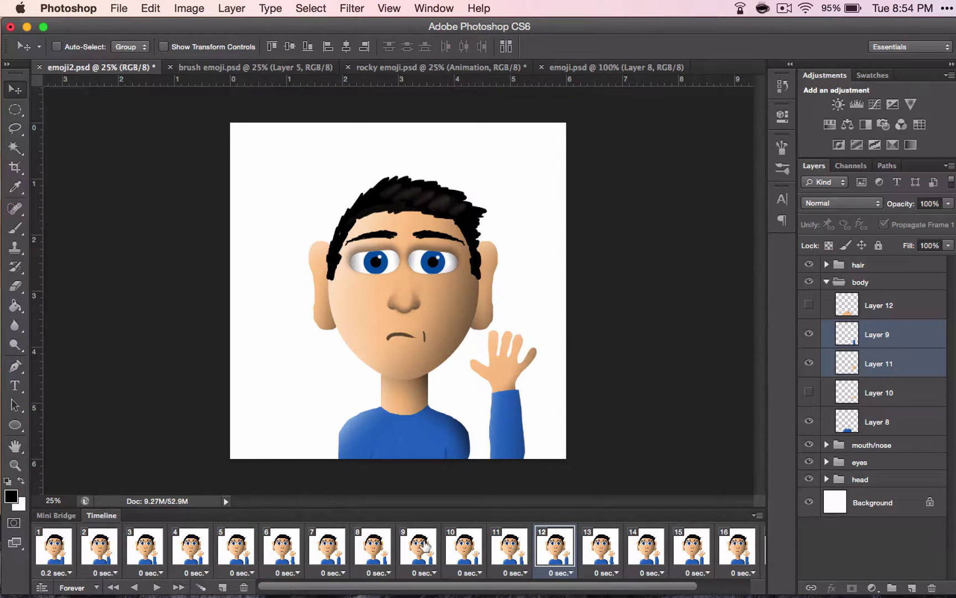
click(464, 548)
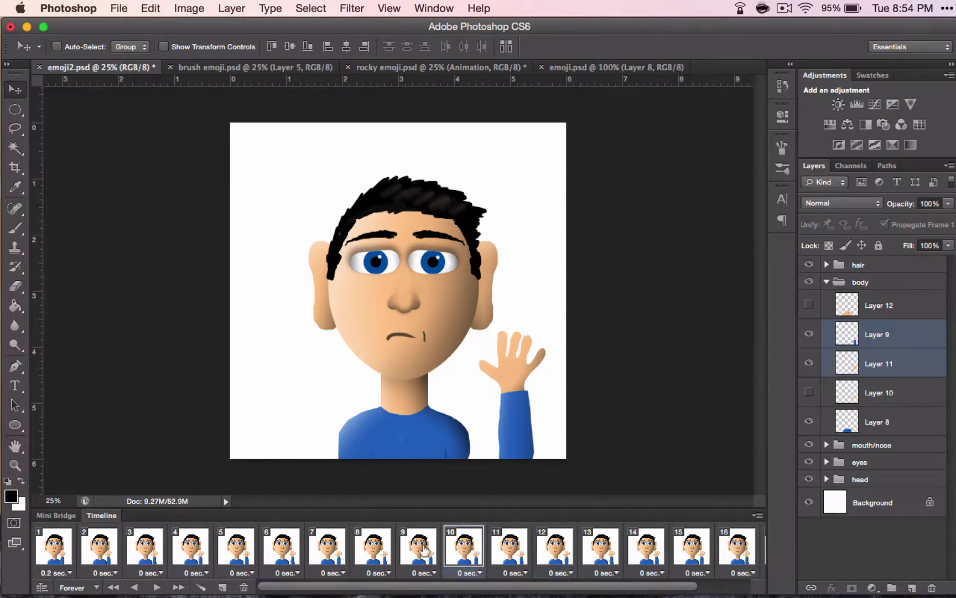
click(424, 549)
click(389, 549)
click(410, 549)
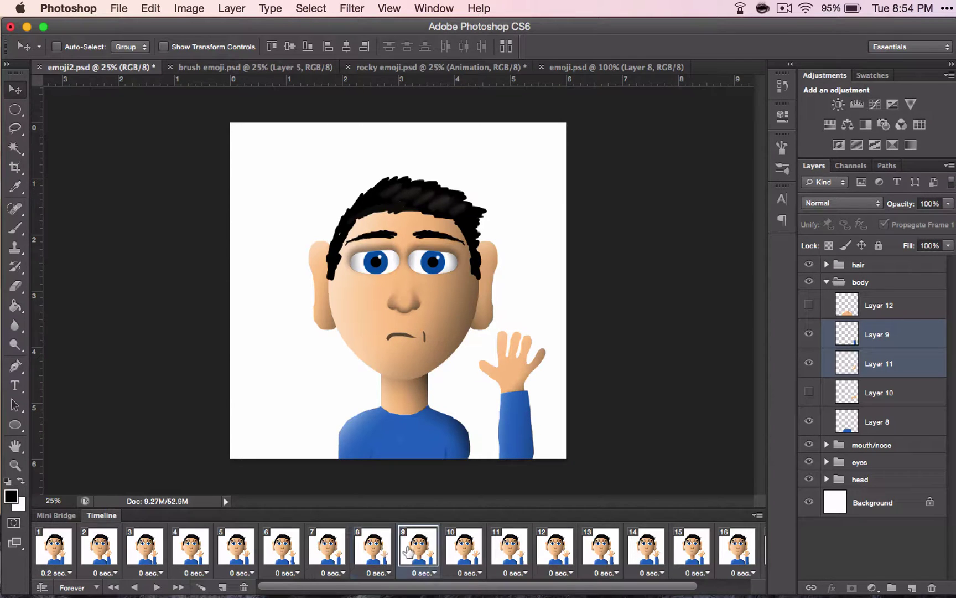
Give frames 8–11 a 0.2-second delay and play the wave from frame 1
click(499, 553)
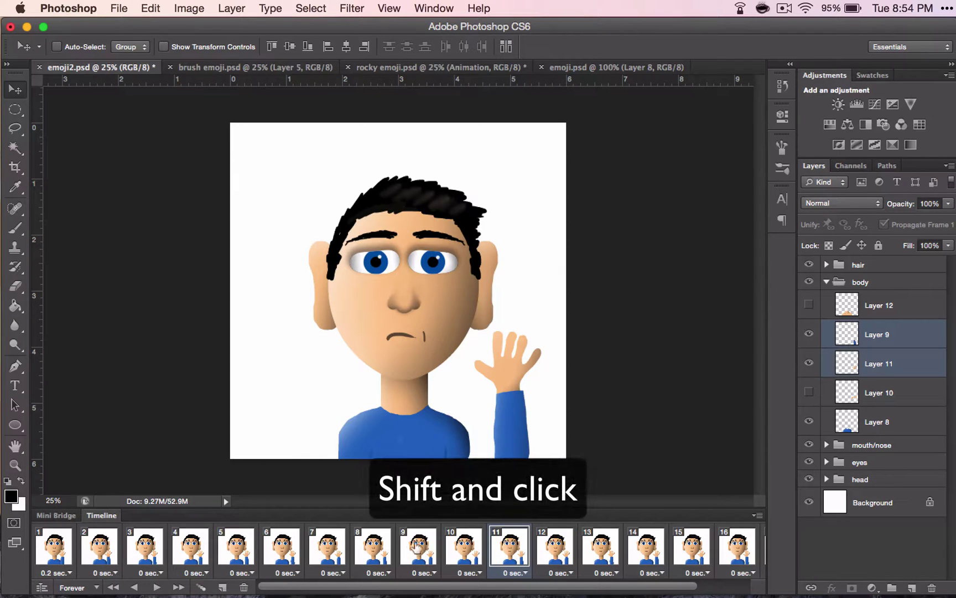
shift+click(366, 545)
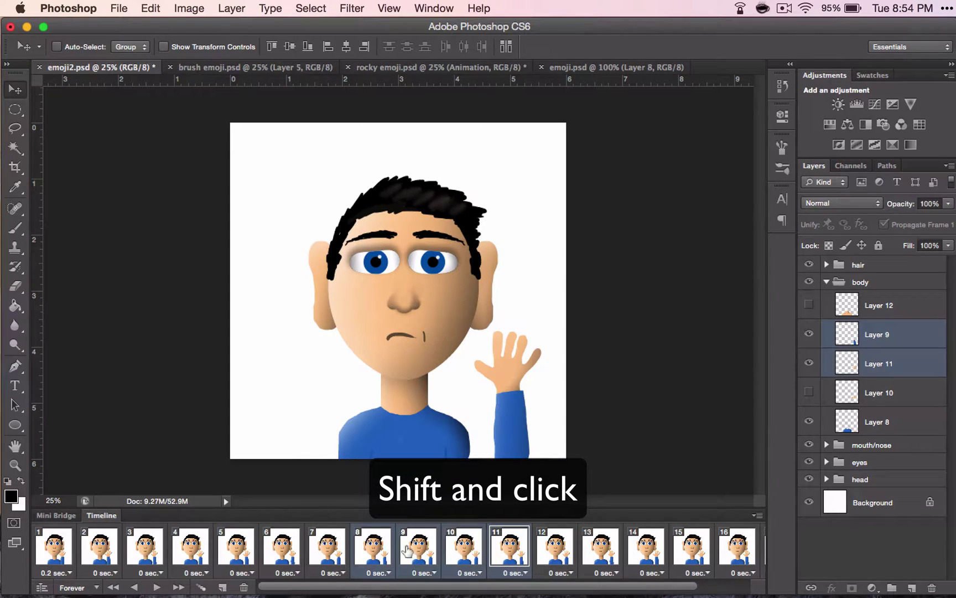
click(434, 572)
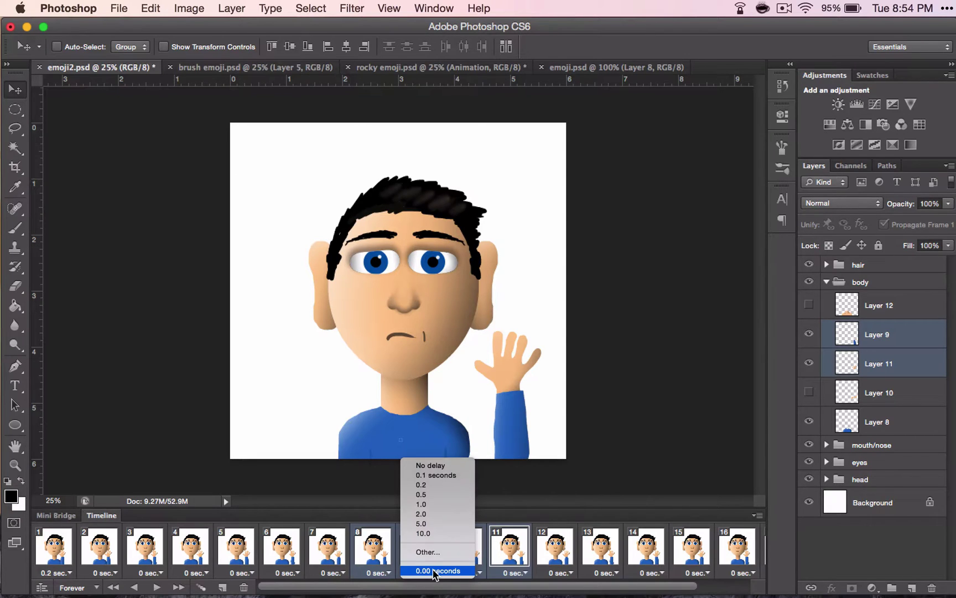
click(422, 485)
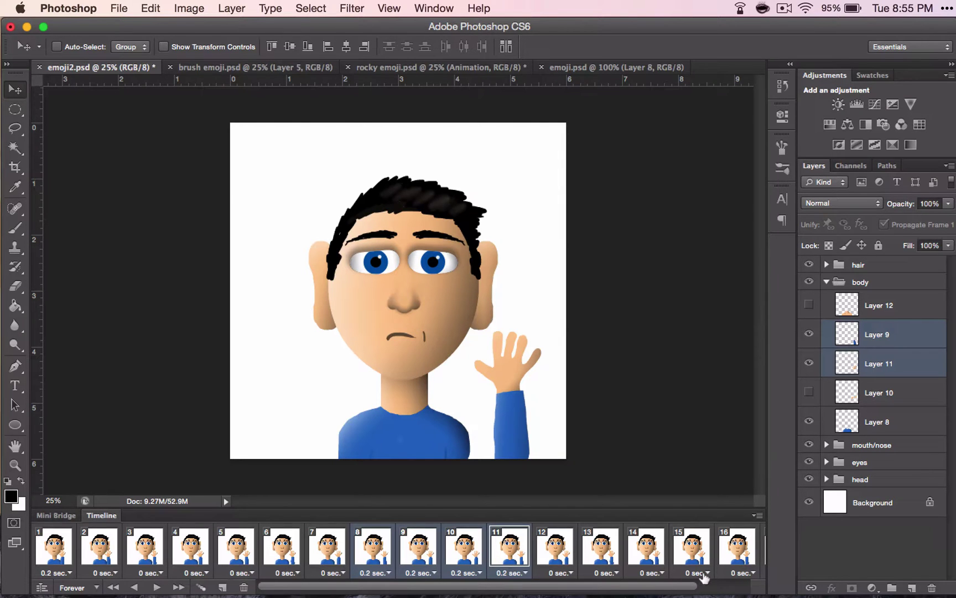
click(54, 552)
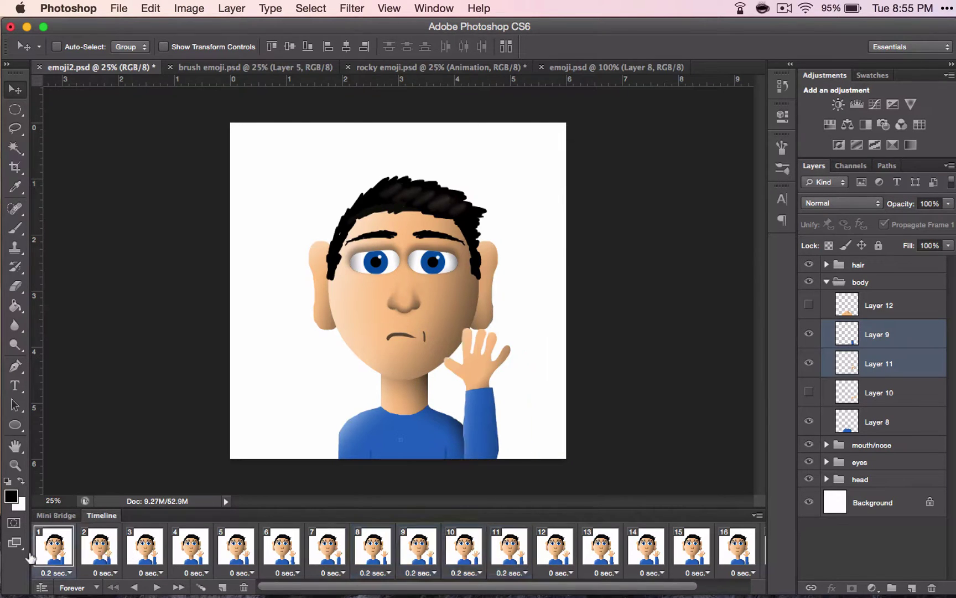
click(156, 587)
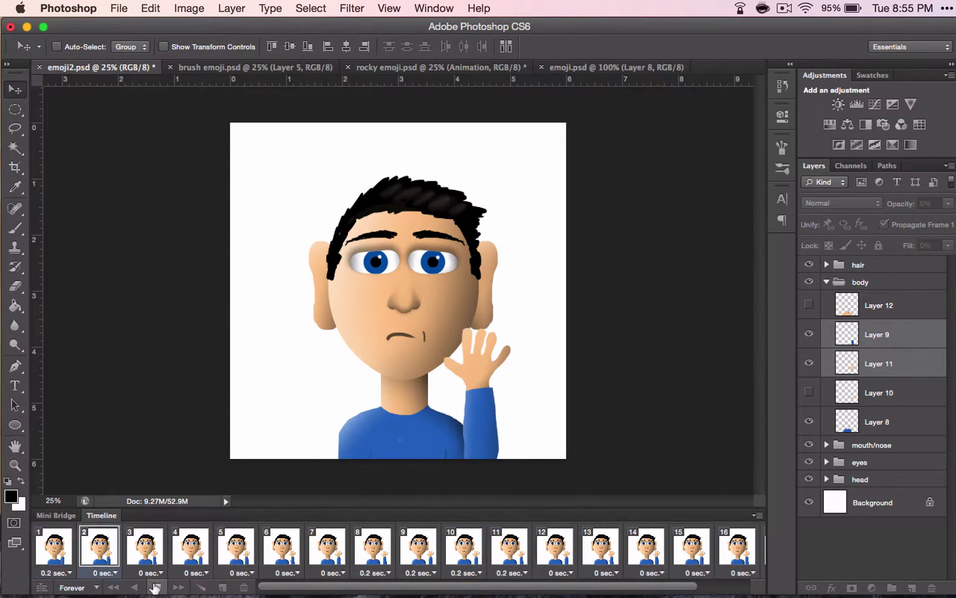
Stop the looping wave animation preview
click(155, 587)
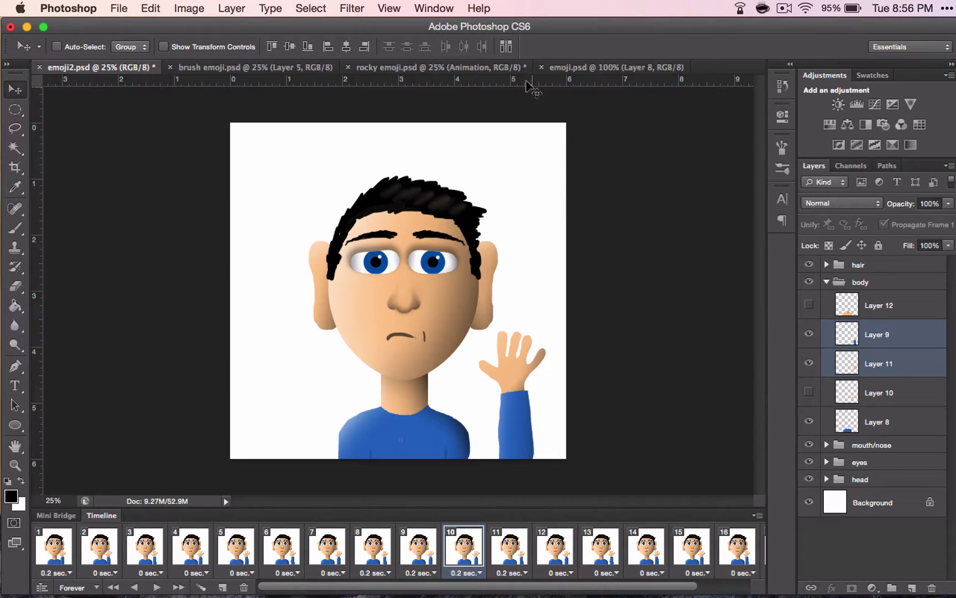
click(299, 71)
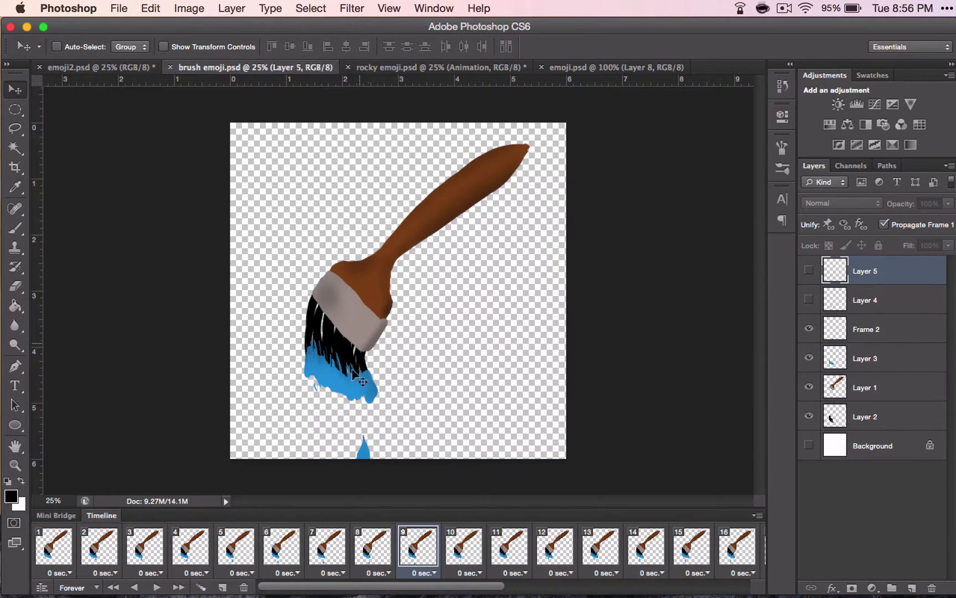
click(56, 549)
click(100, 549)
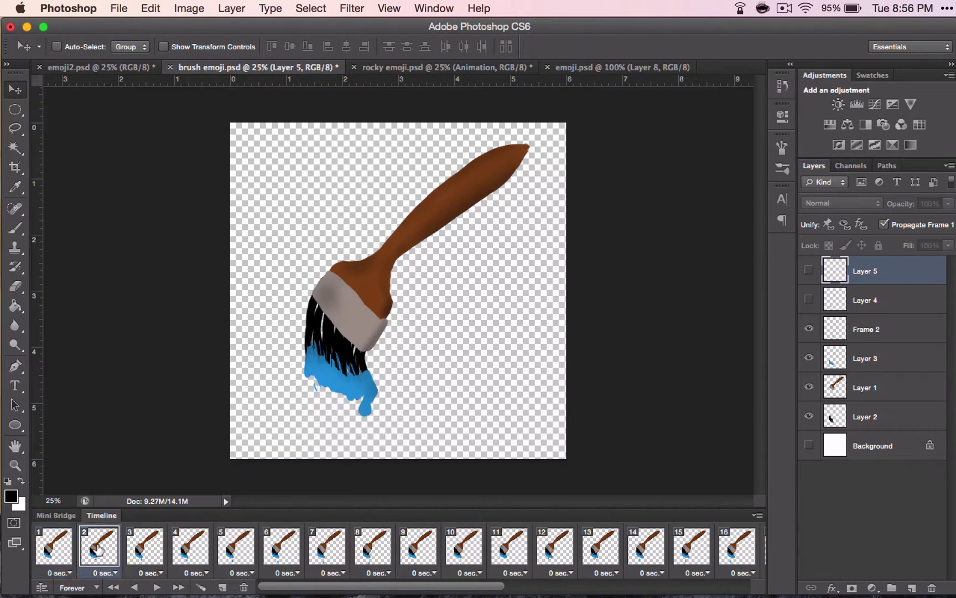
click(139, 552)
click(175, 556)
click(245, 554)
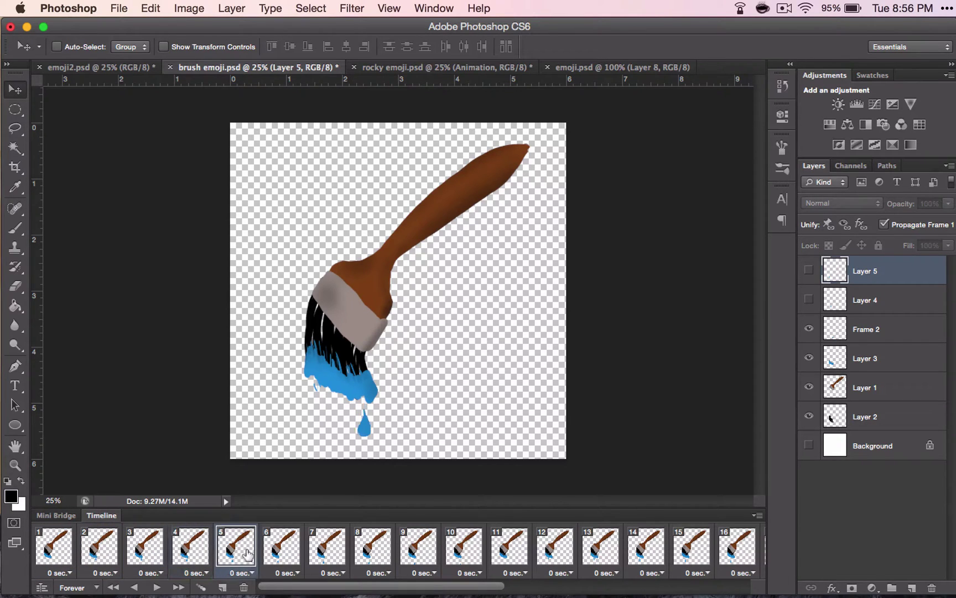
click(271, 555)
click(323, 548)
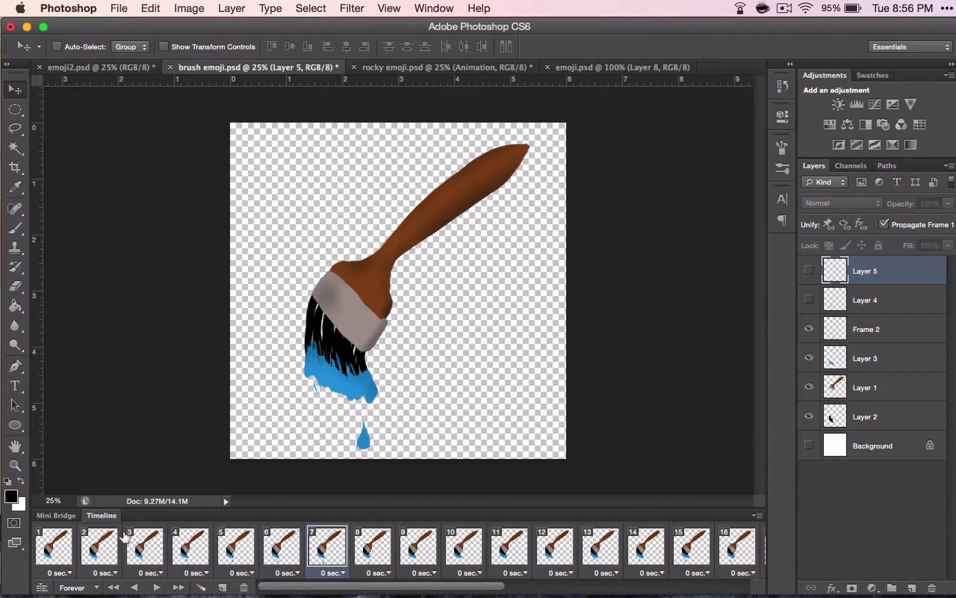
click(57, 547)
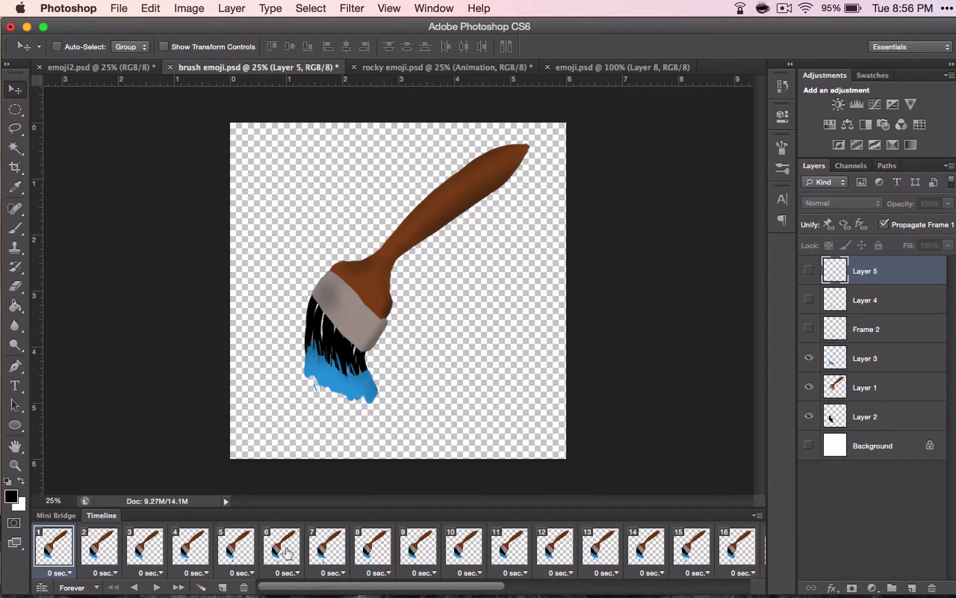
click(362, 550)
click(415, 551)
click(478, 552)
click(516, 553)
click(563, 554)
click(502, 551)
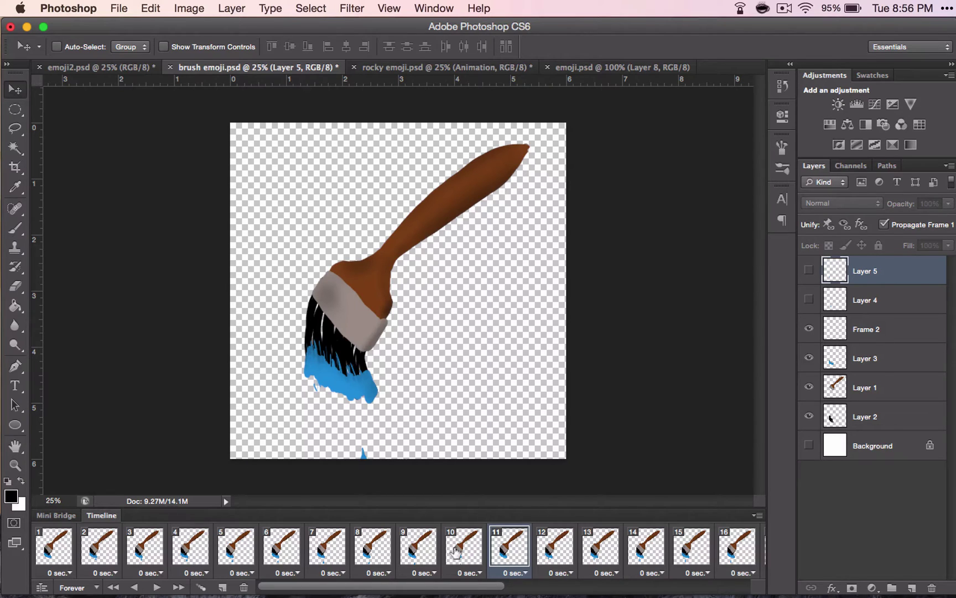
Step through drip animation frames 12 to 22
click(559, 549)
scroll(559, 549, right, 10)
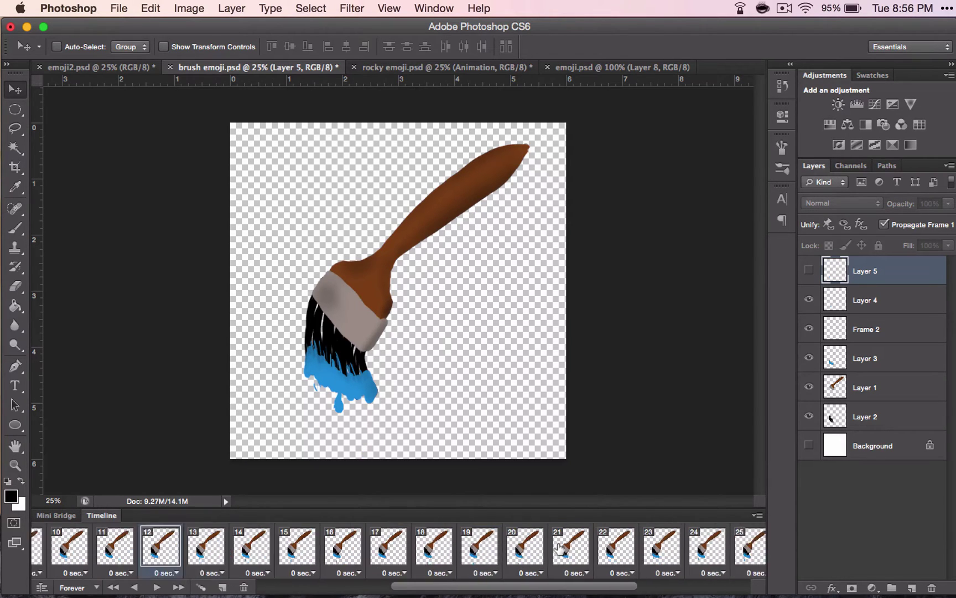
click(374, 551)
click(423, 545)
click(468, 551)
click(505, 550)
click(558, 553)
click(604, 554)
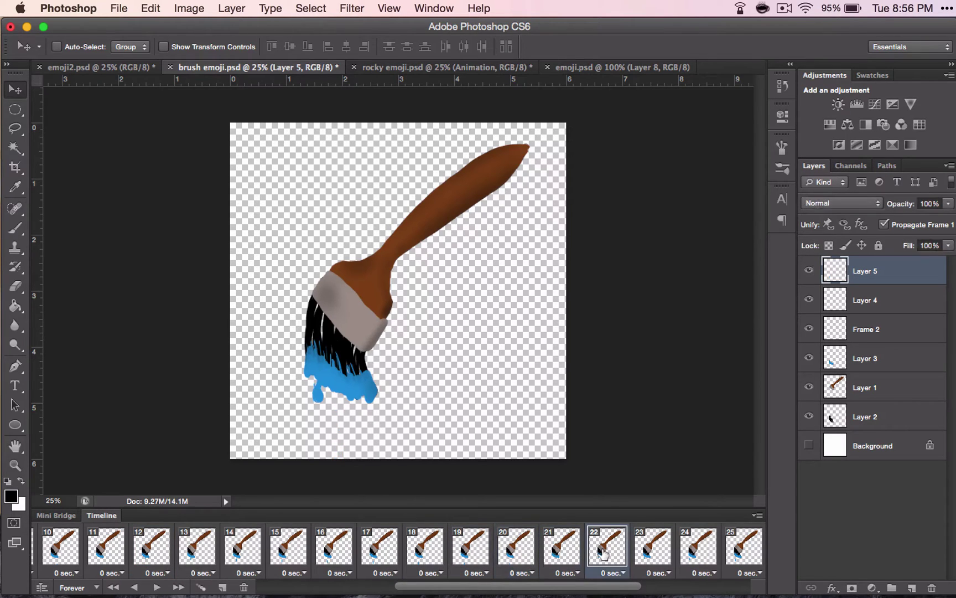
click(573, 550)
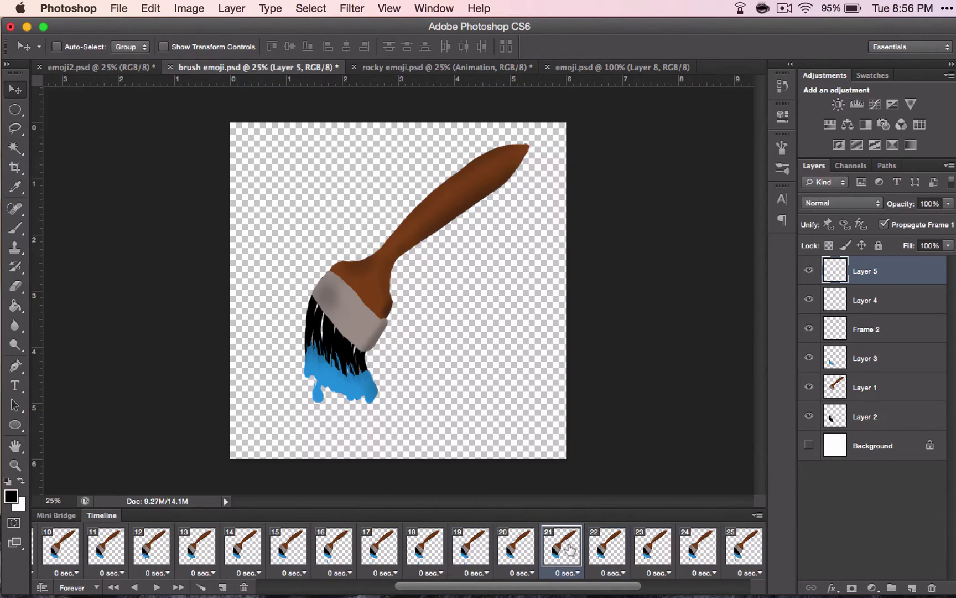
click(609, 554)
Review drip frames 25 to the final frame 32, then play the looping drip animation
scroll(634, 555, right, 6)
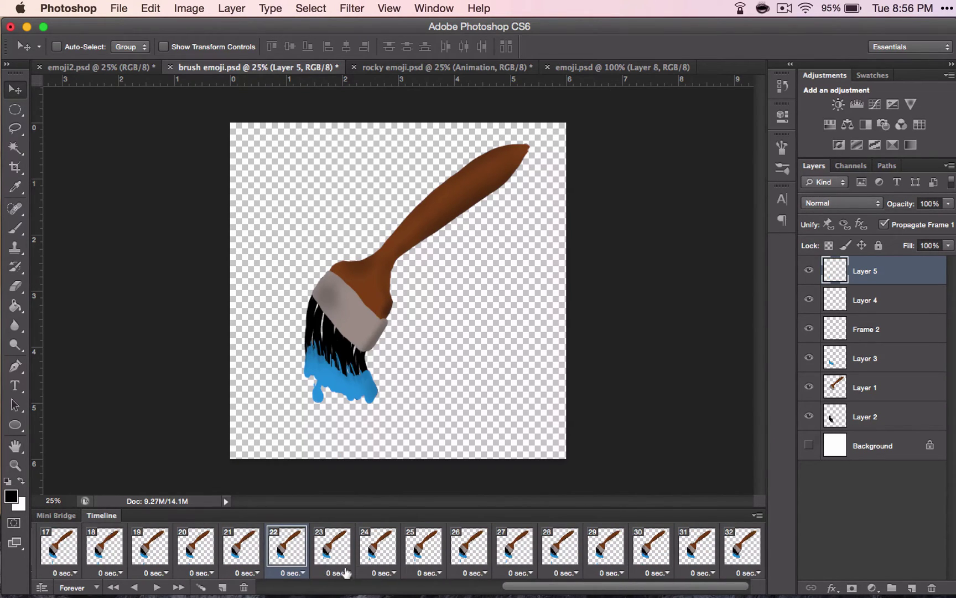
click(425, 563)
click(526, 553)
click(621, 559)
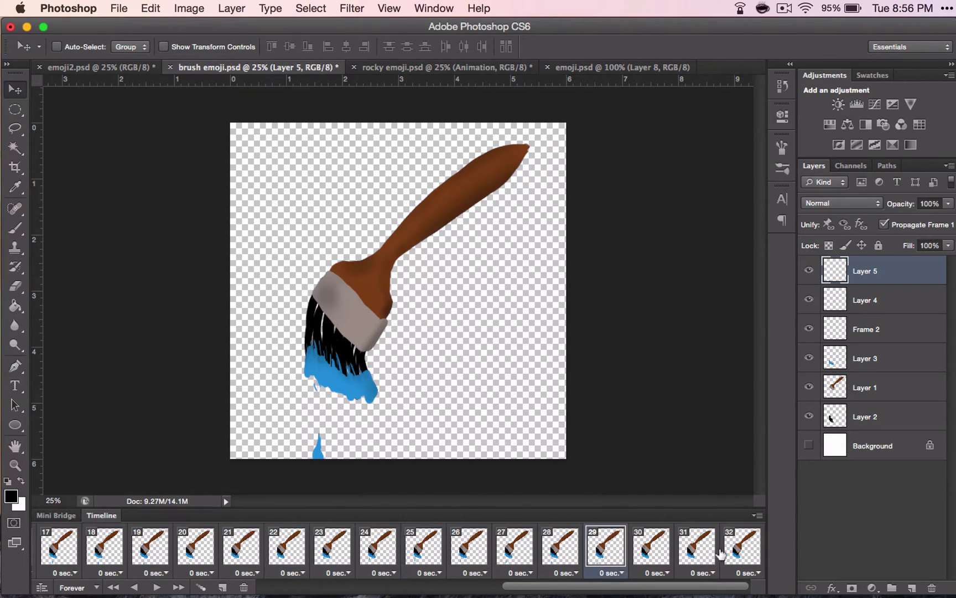
click(753, 552)
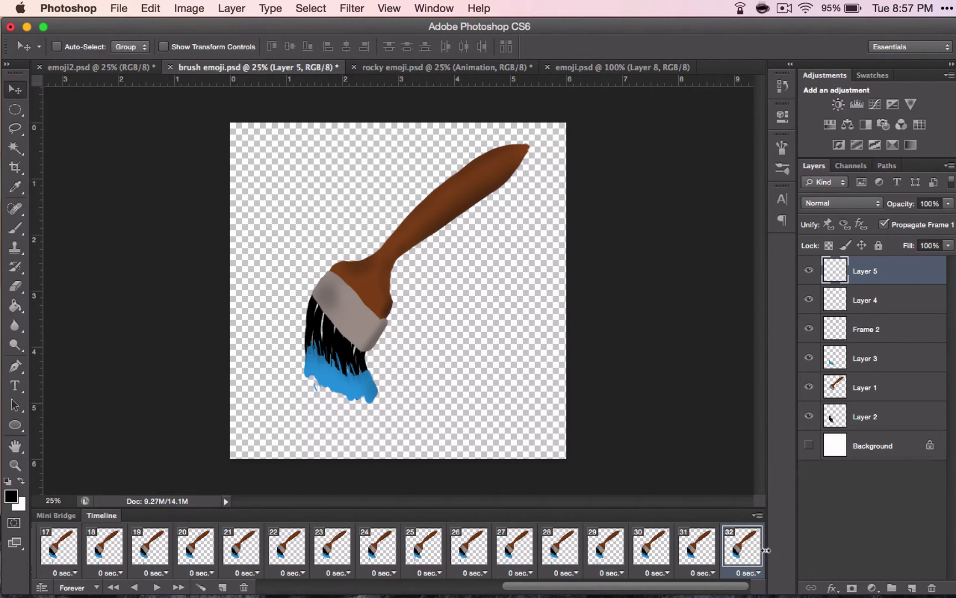
click(704, 549)
click(738, 553)
click(155, 588)
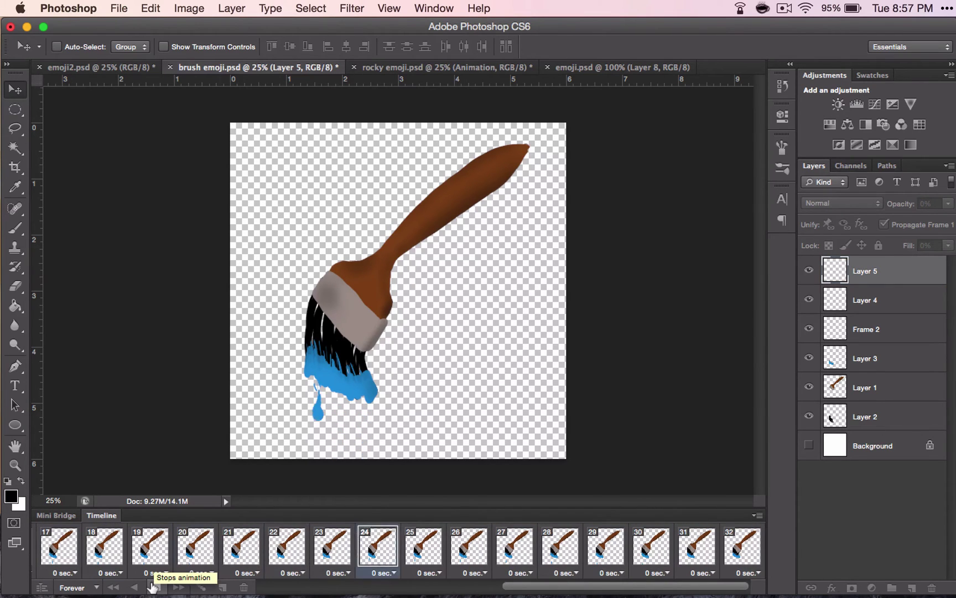